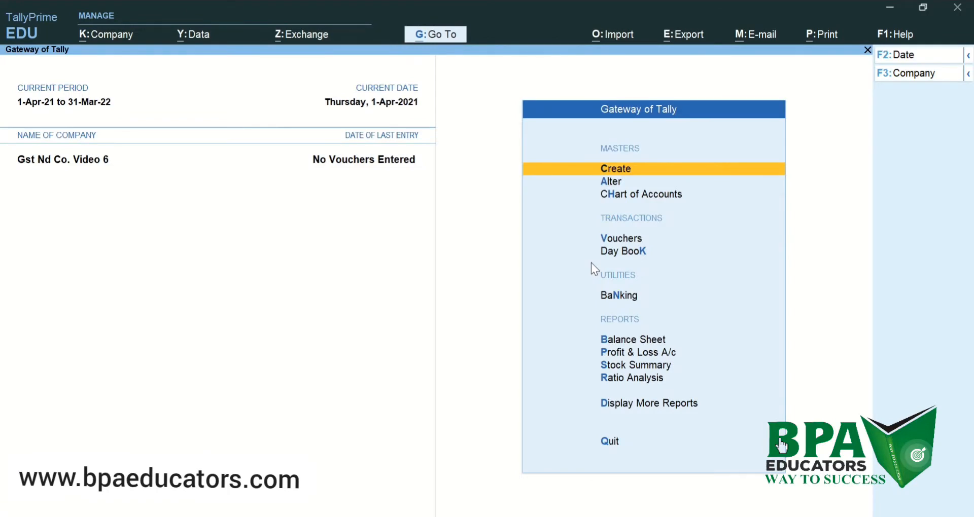
# - Open the Rahul Nd Co. ledger in master alteration and review its group, state and GST registration details
pyautogui.press('Down')
pyautogui.press('Return')
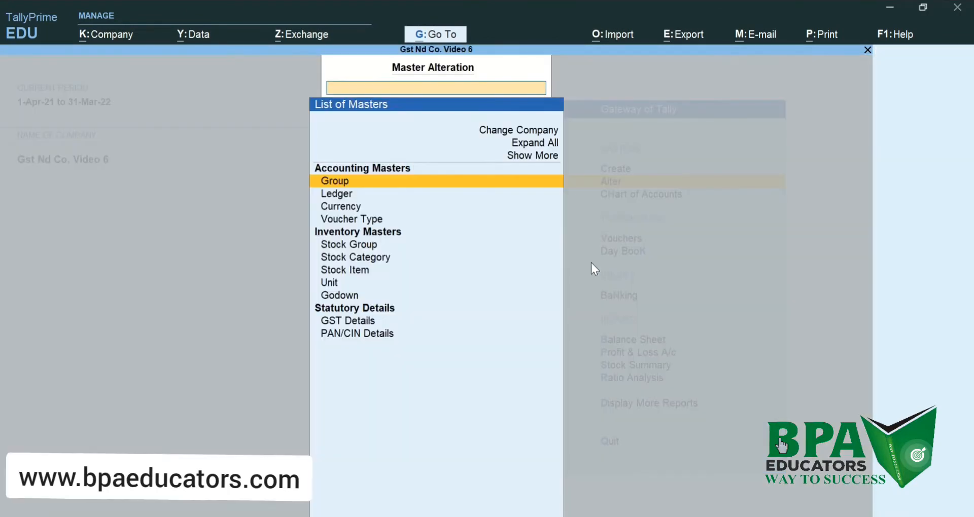
pyautogui.press('Down')
pyautogui.press('Return')
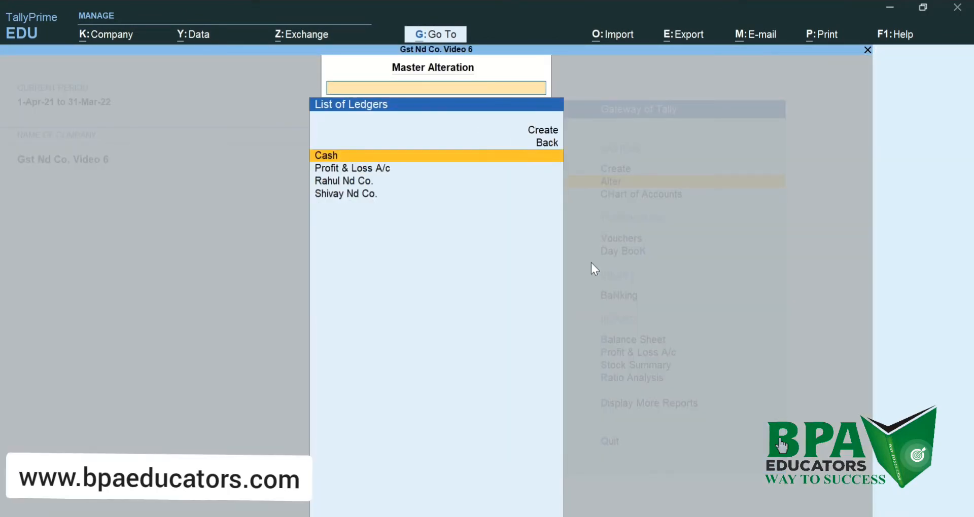
pyautogui.press('Down')
pyautogui.press('Down')
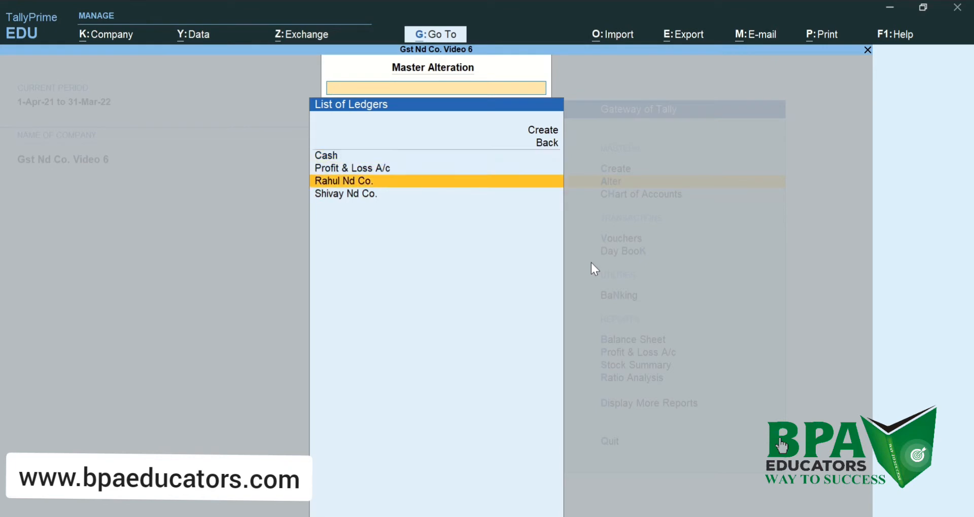
pyautogui.press('Return')
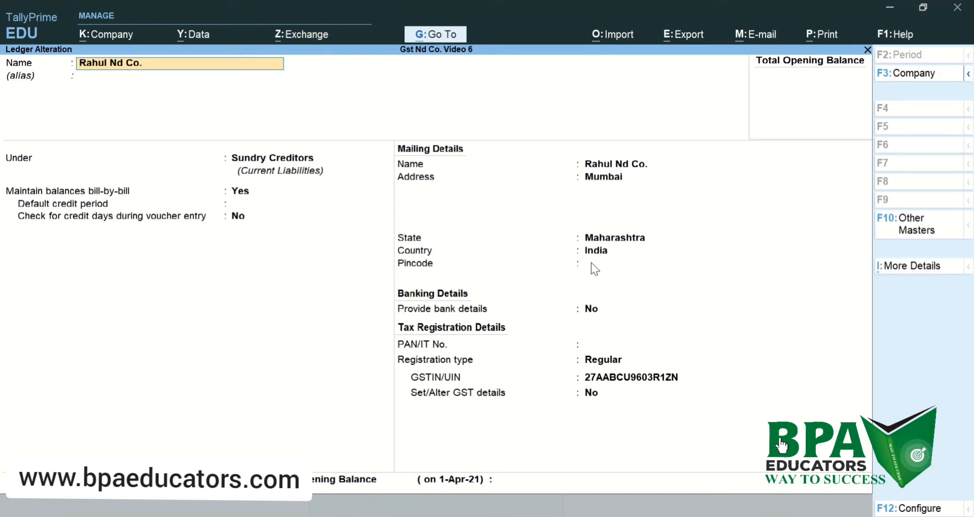
pyautogui.hotkey('ctrl', 'a')
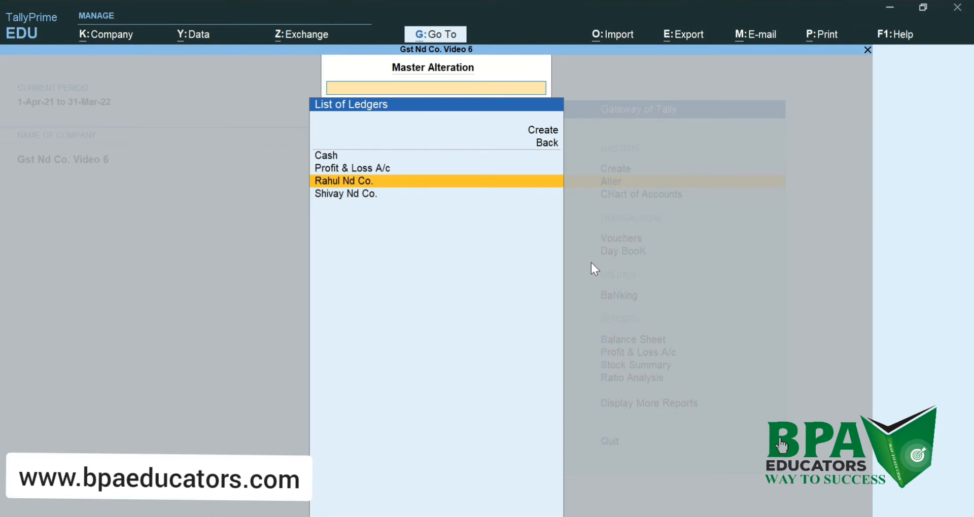
pyautogui.press('Return')
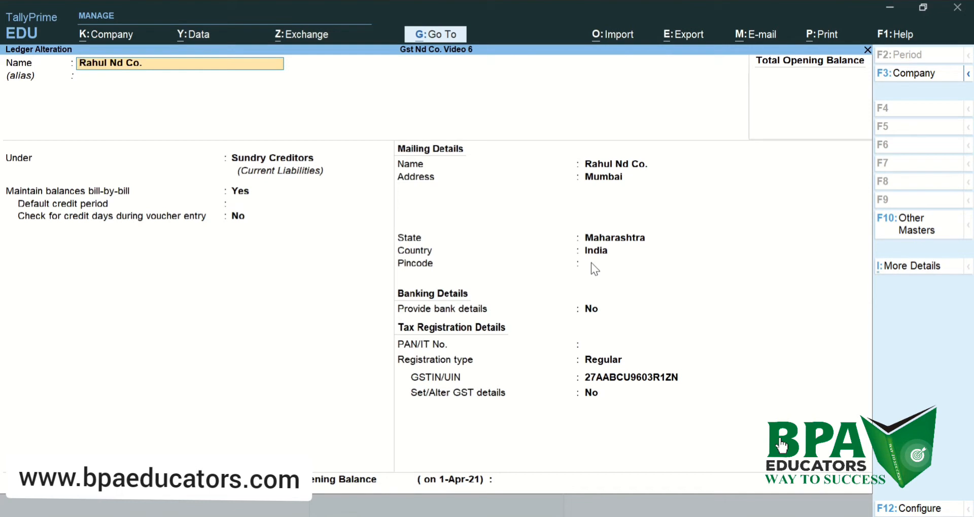
pyautogui.press('Escape')
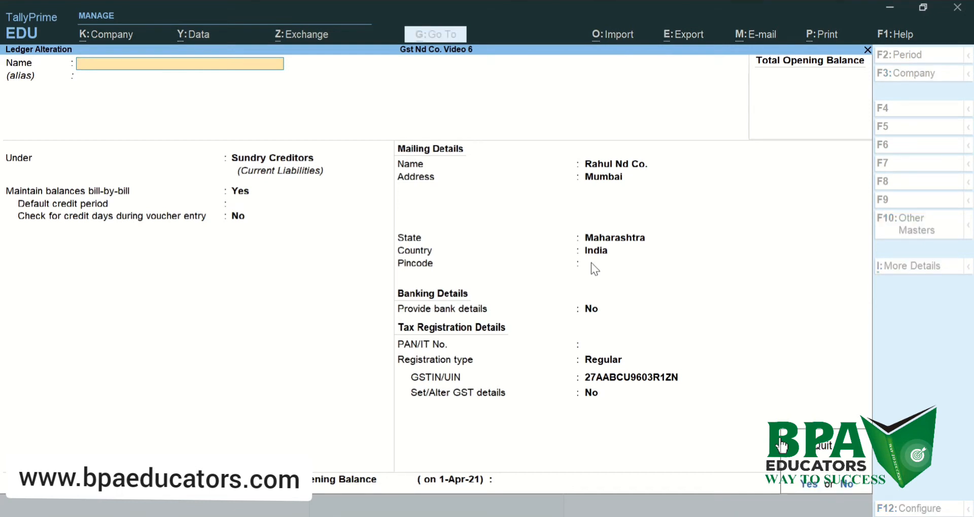
# - Review the Shivay Nd Co. ledger's group, state and GST registration details, and return to the Gateway of Tally
pyautogui.press('Down')
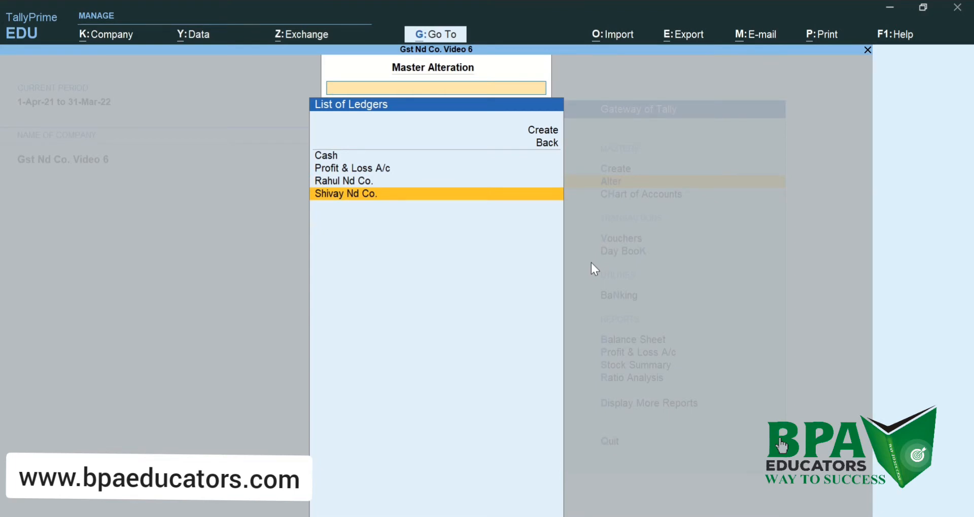
pyautogui.press('Return')
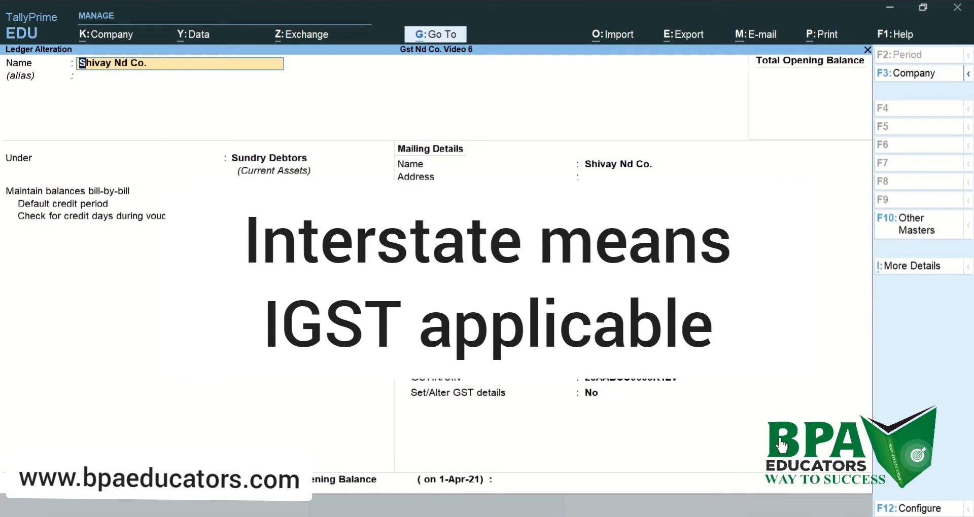
pyautogui.press('Escape')
pyautogui.press('Escape')
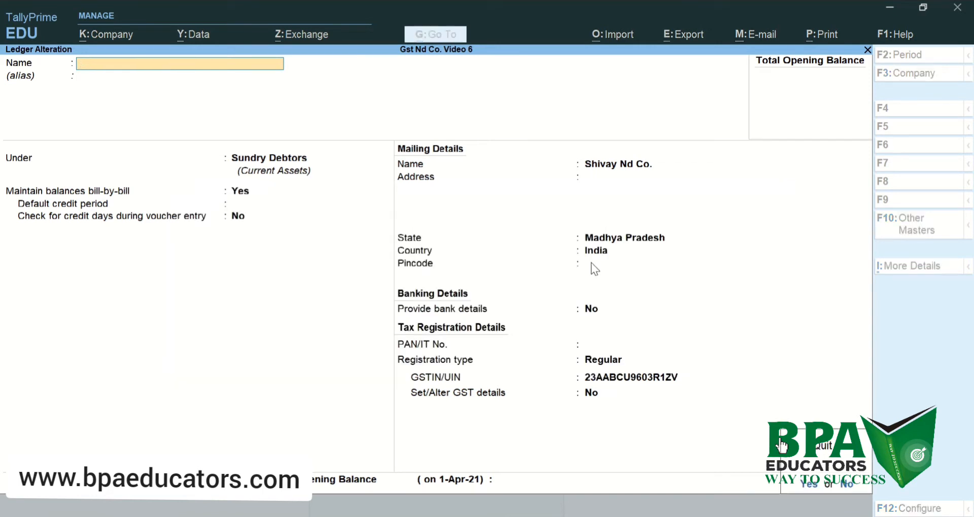
pyautogui.press('y')
pyautogui.press('Escape')
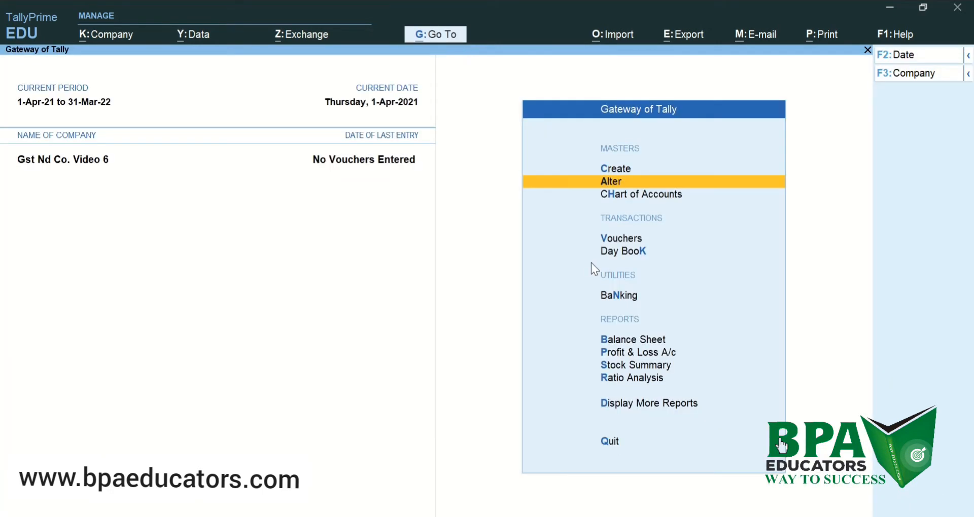
# - Start a sales voucher with Shivay Nd Co. as the party account
pyautogui.press('v')
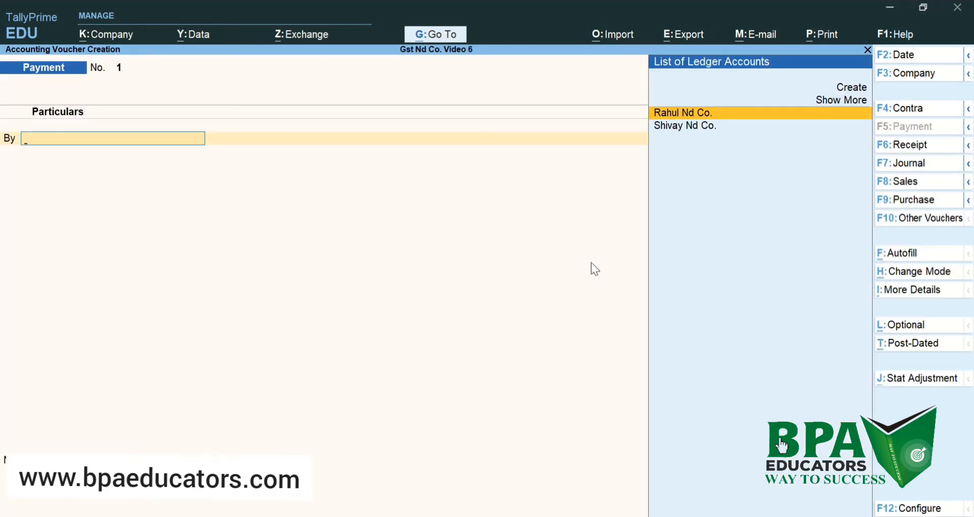
pyautogui.press('F8')
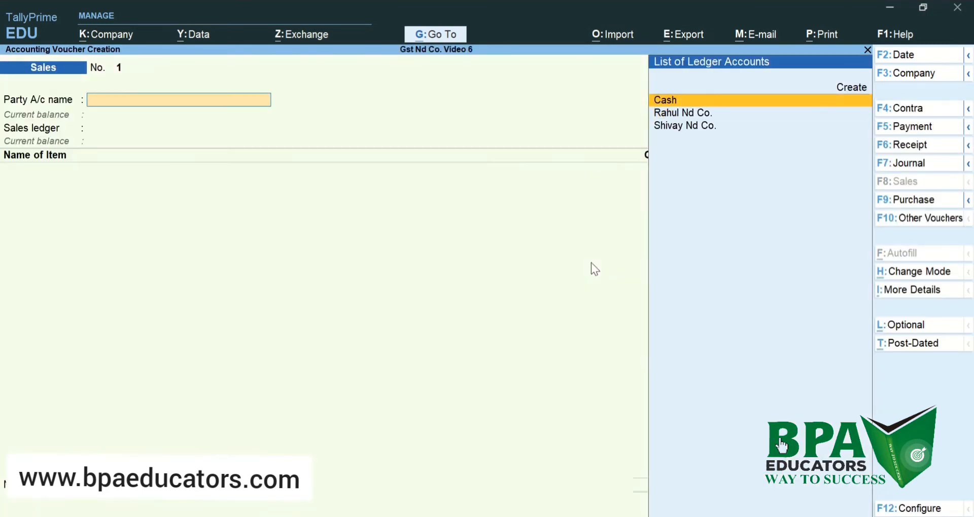
pyautogui.press('Down')
pyautogui.press('Down')
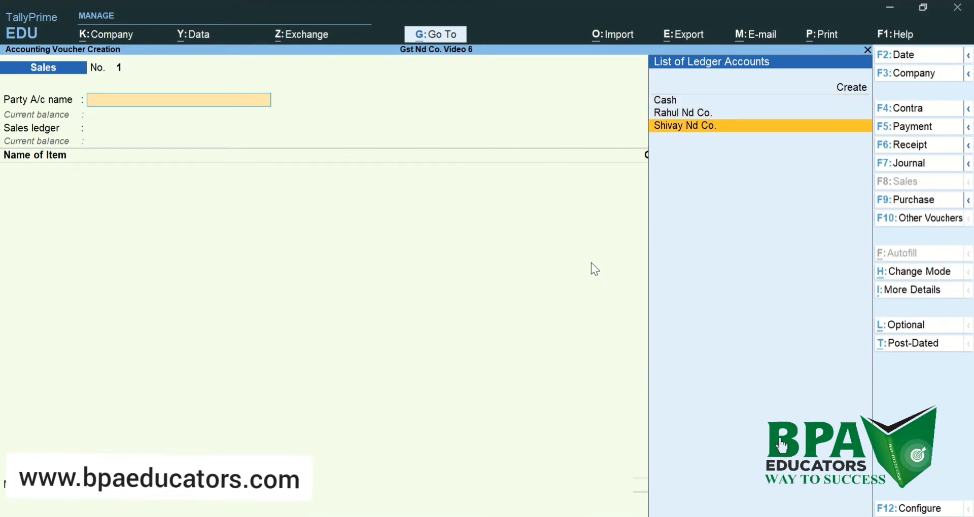
pyautogui.press('Return')
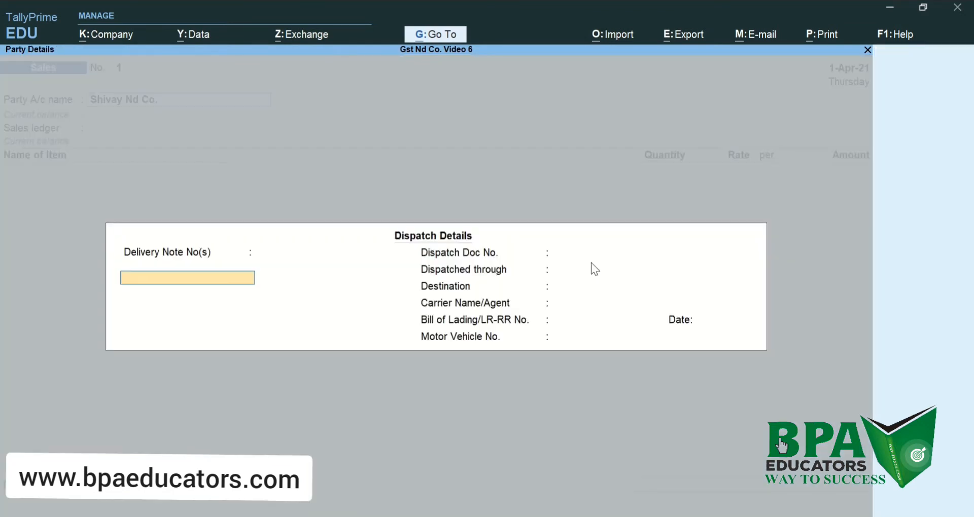
# - Leave the dispatch details blank and accept the default party details for Shivay Nd Co
pyautogui.press('Return')
pyautogui.press('Return')
pyautogui.press('Return')
pyautogui.press('Return')
pyautogui.press('Return')
pyautogui.press('Return')
pyautogui.press('Return')
pyautogui.press('Return')
pyautogui.press('Return')
pyautogui.press('Return')
pyautogui.press('Return')
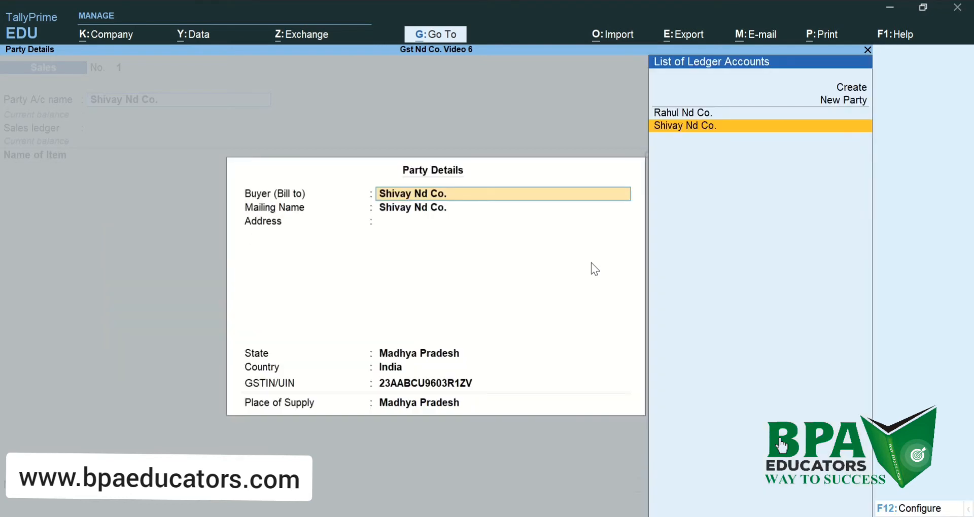
pyautogui.press('Return')
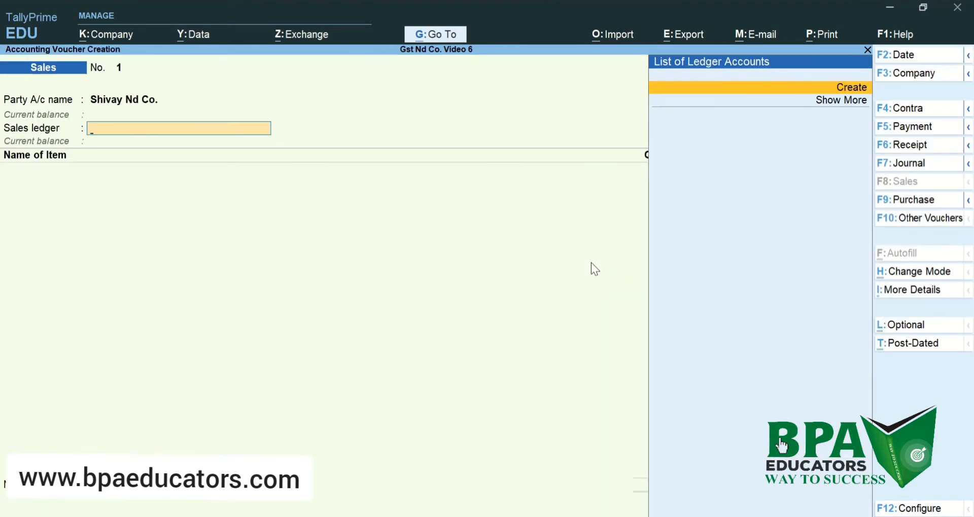
# - Create a ledger named Sales for the voucher's sales ledger and place it under Sales Accounts
pyautogui.press('Return')
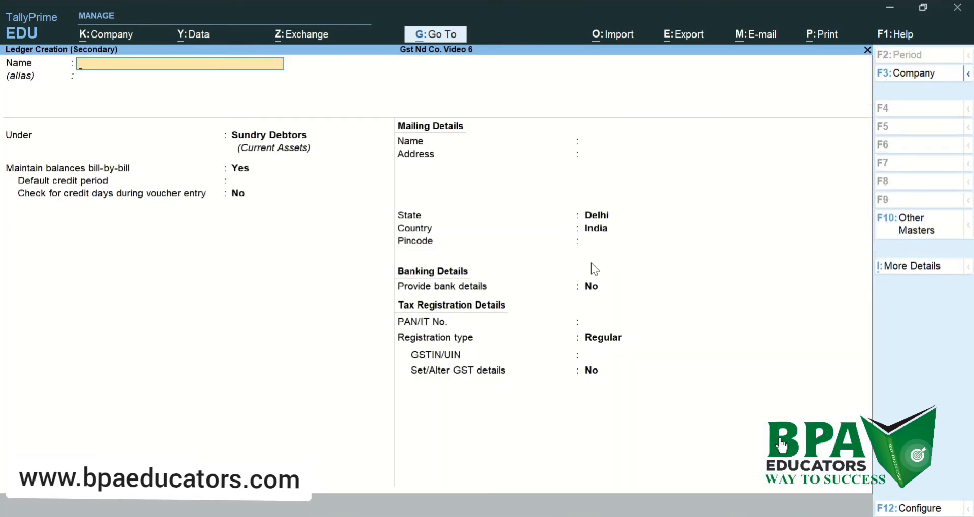
pyautogui.write('Sales')
pyautogui.press('Return')
pyautogui.write('Sa')
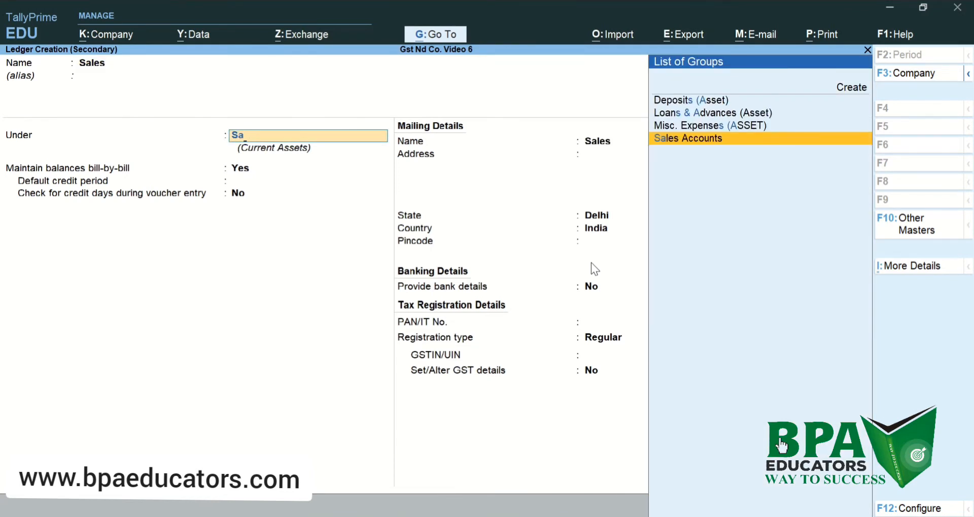
pyautogui.press('Return')
pyautogui.press('Return')
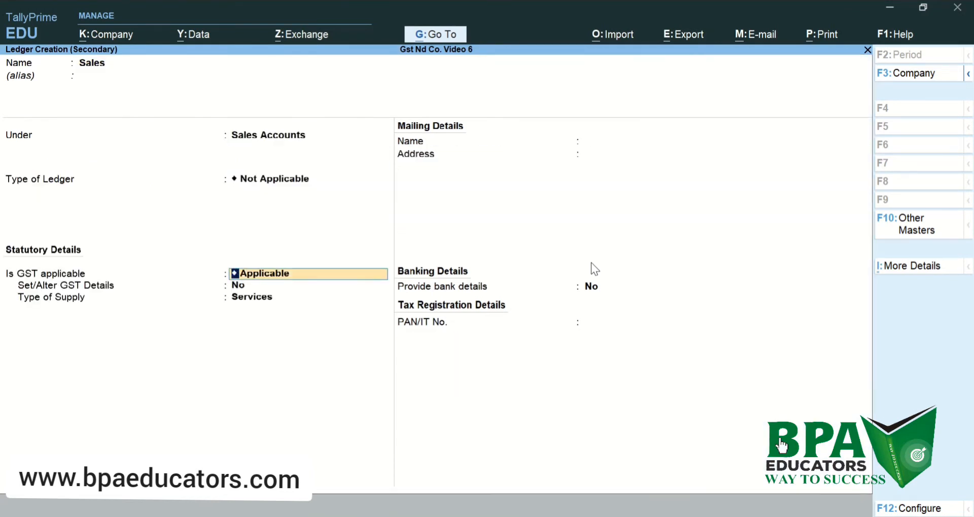
# - Keep GST applicable for the Sales ledger, set its type of supply to Goods, and save it
pyautogui.press('Return')
pyautogui.press('Return')
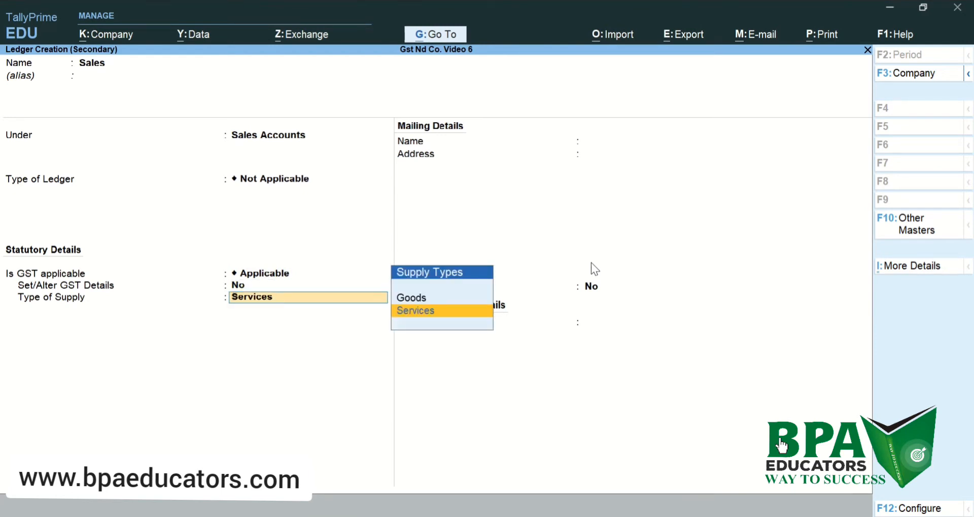
pyautogui.press('Up')
pyautogui.press('Return')
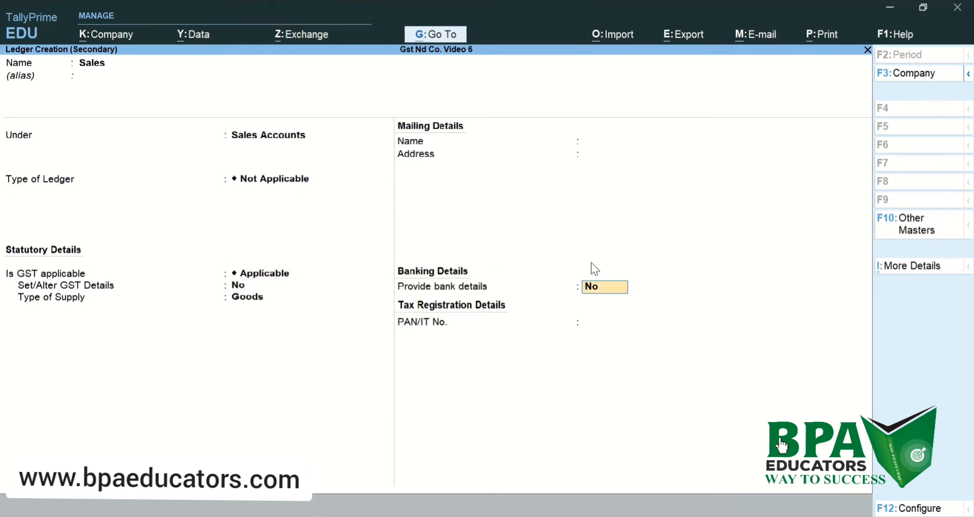
pyautogui.press('Return')
pyautogui.press('Return')
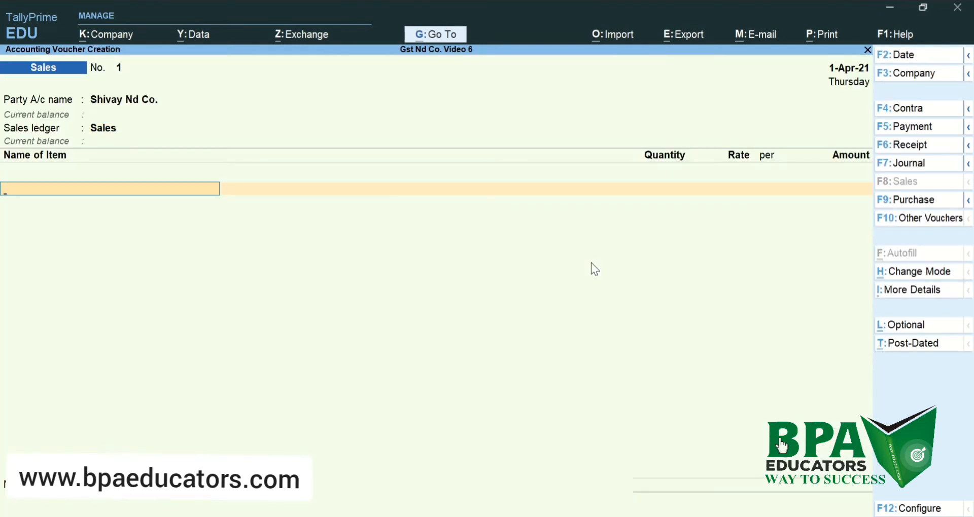
# - Start a new stock item named Printer from the voucher's item line, keeping it under Primary
pyautogui.hotkey('alt', 'c')
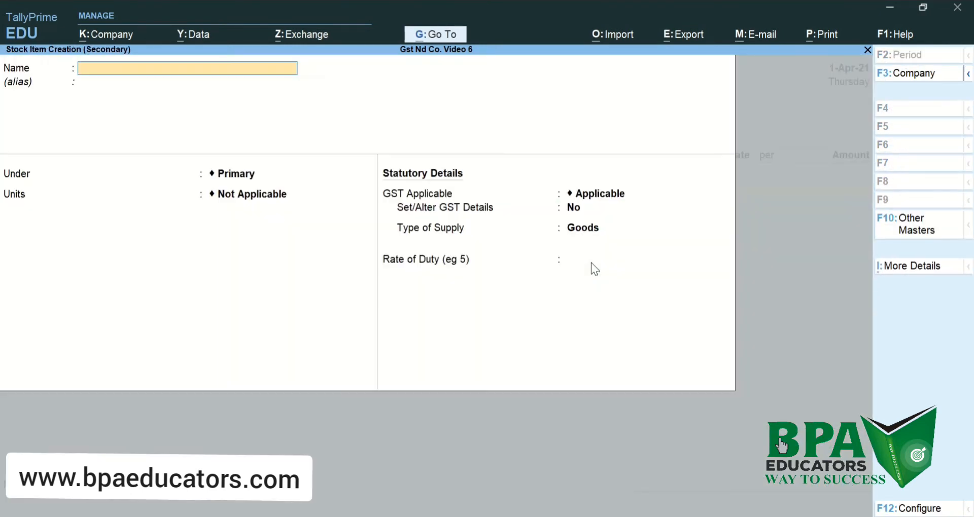
pyautogui.write('Printer')
pyautogui.press('Return')
pyautogui.press('Return')
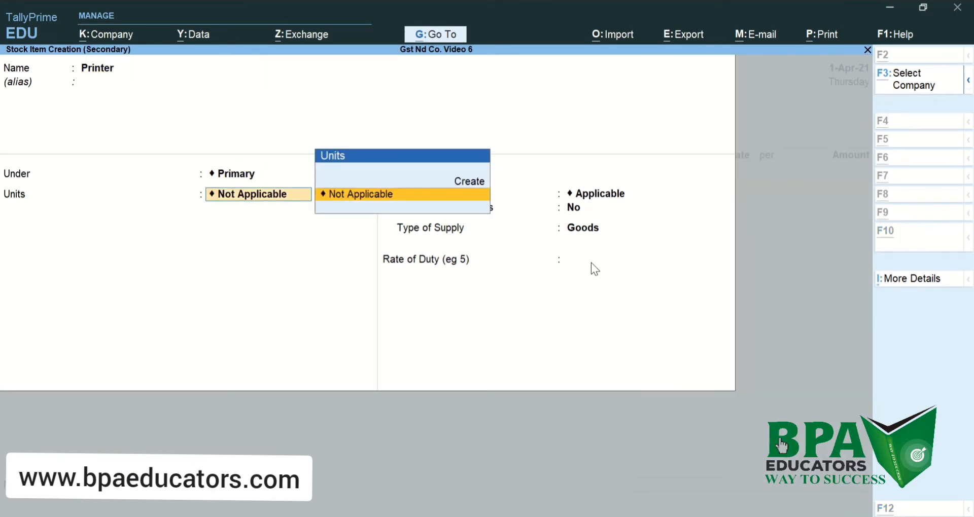
# - Create a simple unit with symbol pcs, UQC PCS-PIECES and 0 decimal places as the Printer item's unit
pyautogui.hotkey('alt', 'c')
pyautogui.write('pcs')
pyautogui.press('Return')
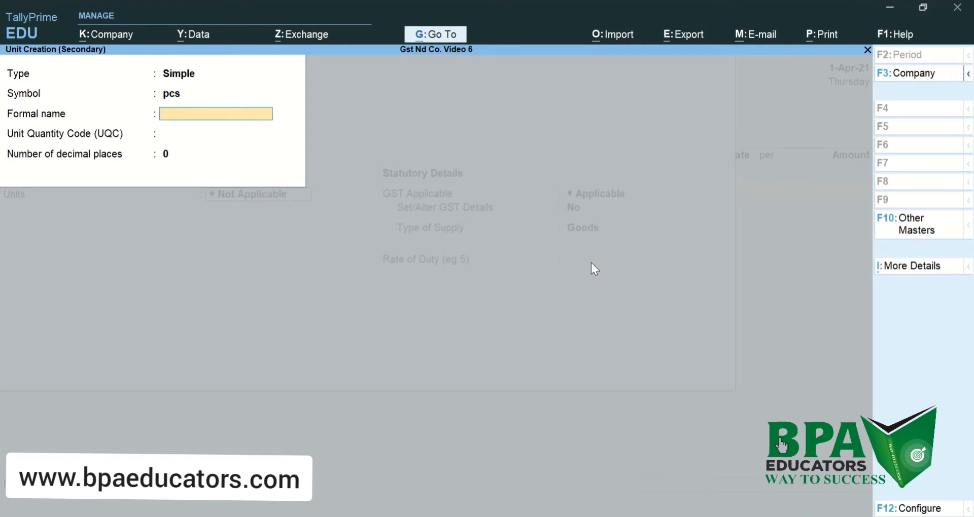
pyautogui.press('Return')
pyautogui.write('p')
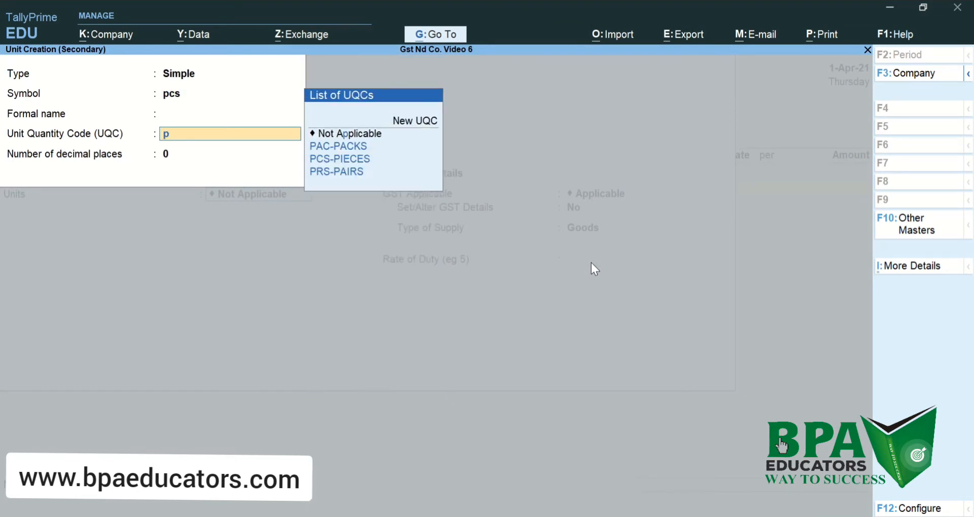
pyautogui.press('Down')
pyautogui.press('Down')
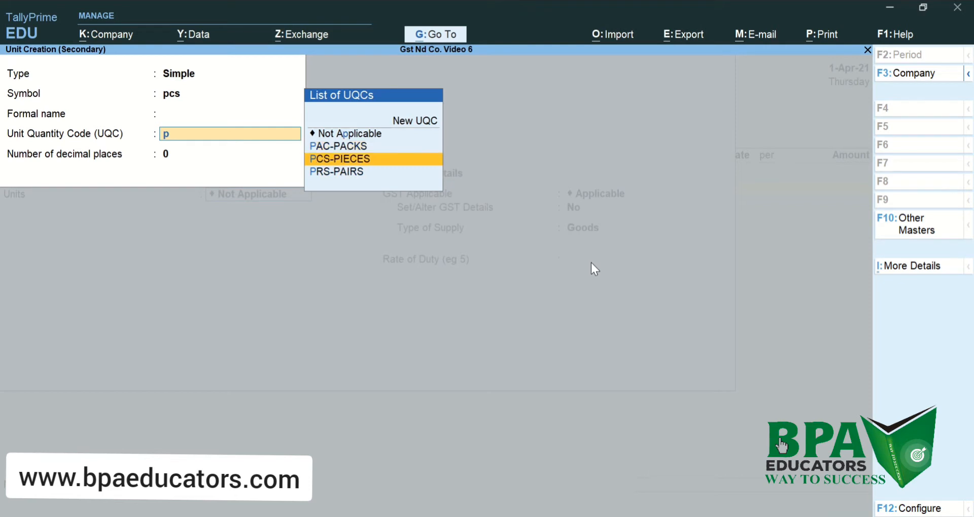
pyautogui.press('Return')
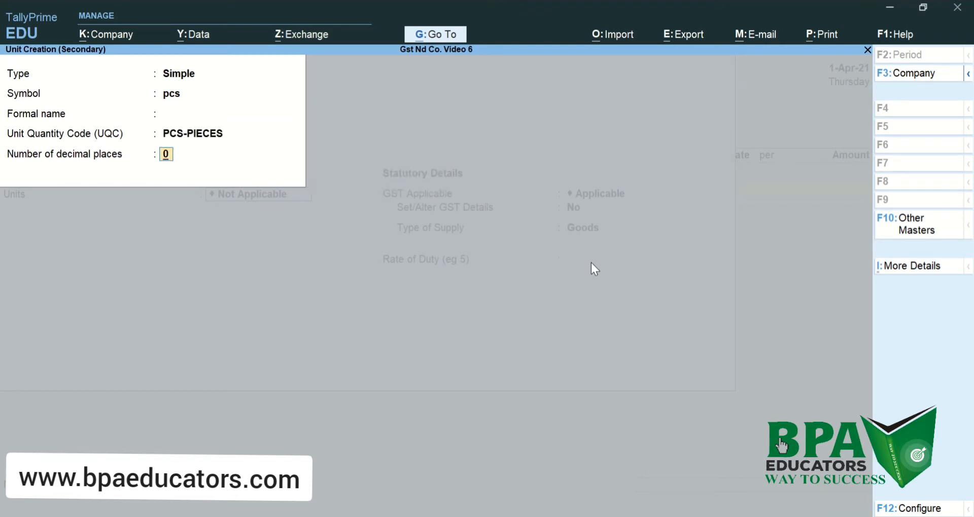
pyautogui.press('Return')
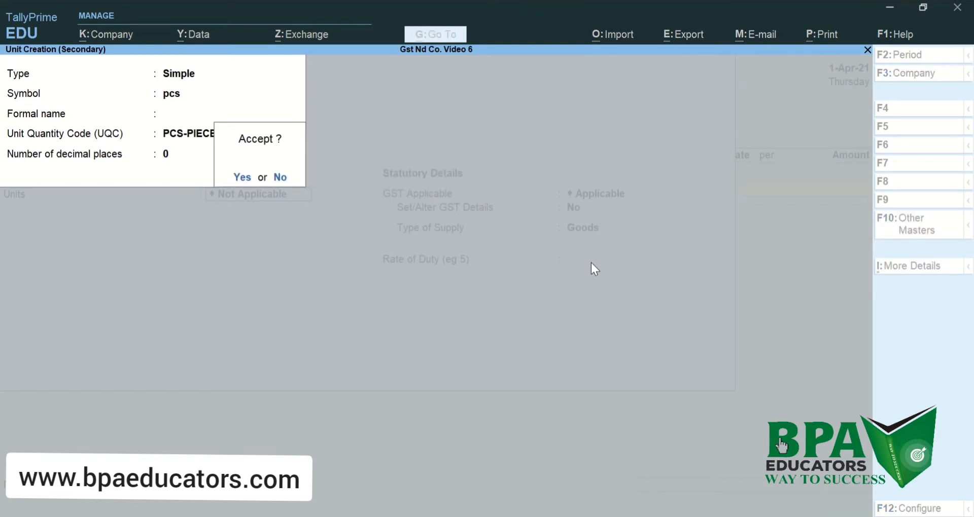
pyautogui.press('Return')
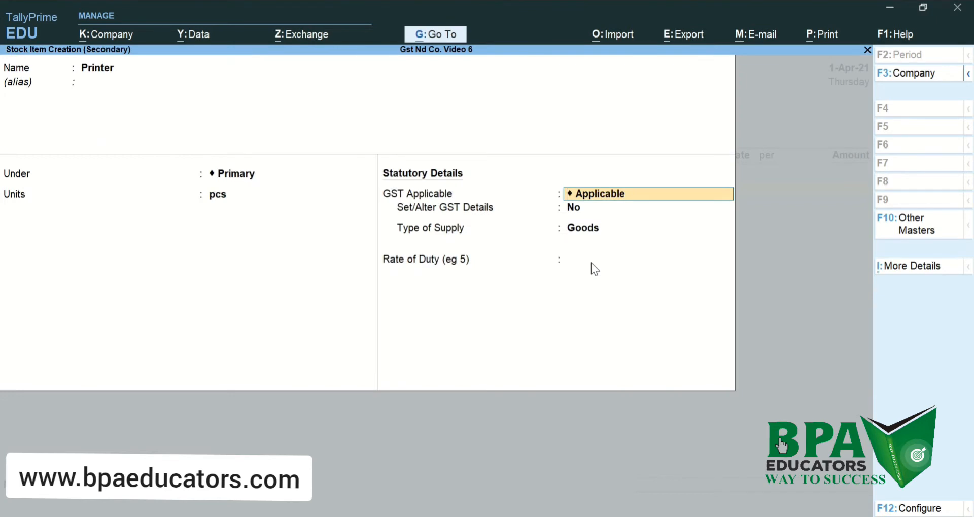
# - Keep GST applicable for the Printer stock item and open its GST details
pyautogui.press('Return')
pyautogui.write('y')
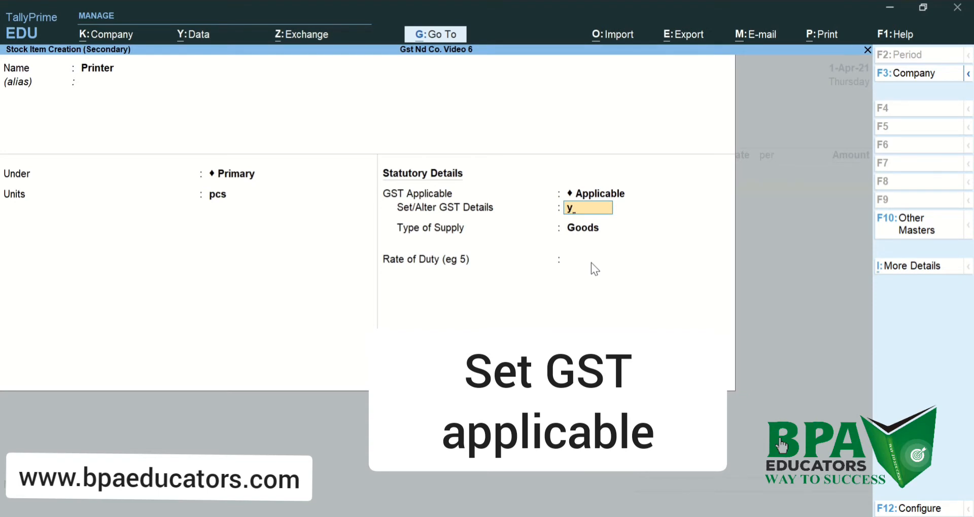
pyautogui.press('Return')
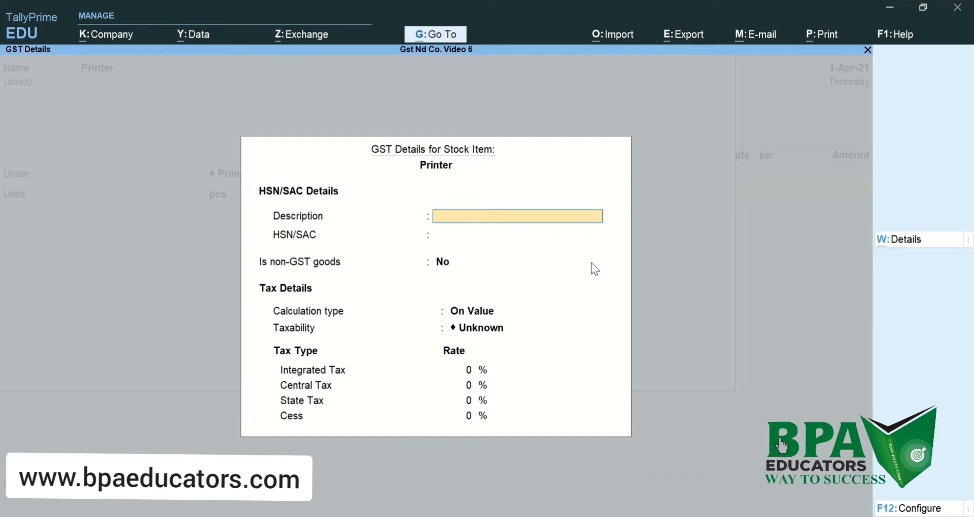
pyautogui.write('34567867')
pyautogui.press('Return')
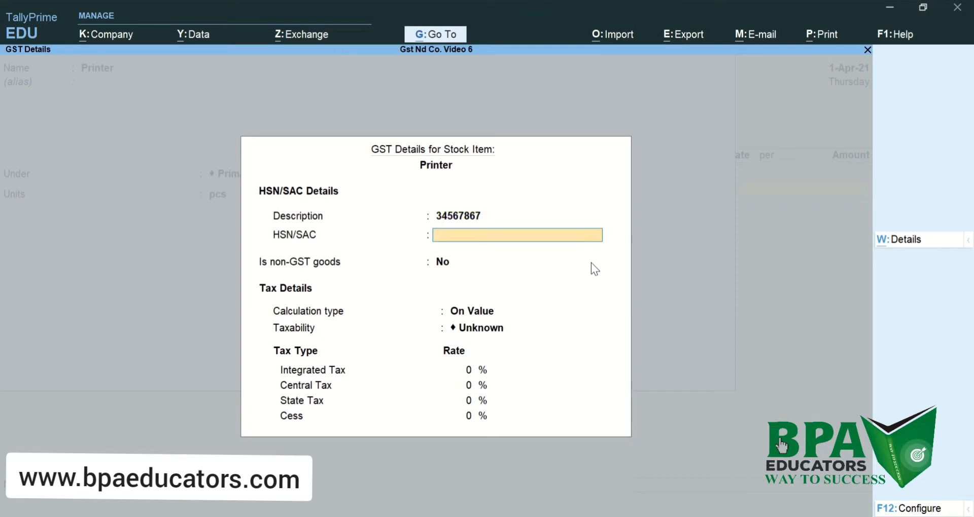
pyautogui.press('BackSpace')
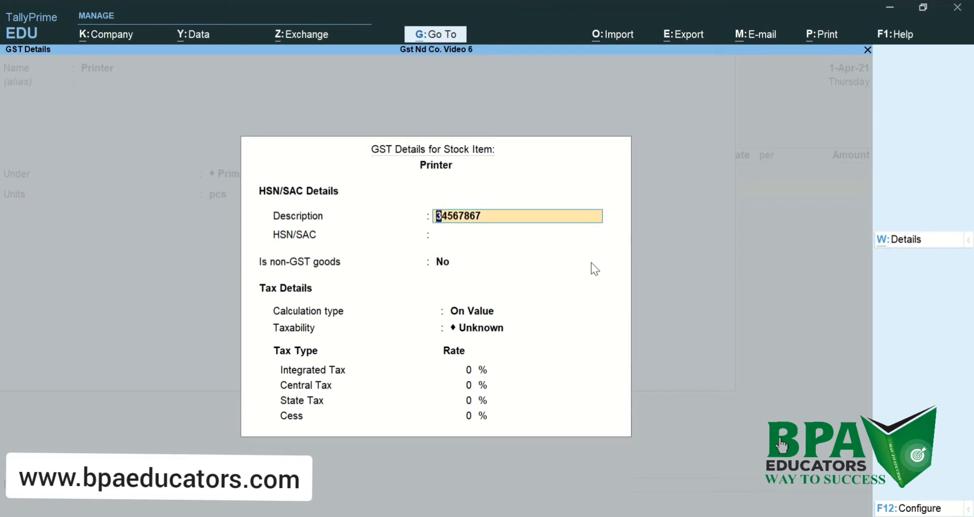
# - Enter Printer as the HSN description and 34567657 as the HSN/SAC code, keeping non-GST goods at No
pyautogui.write('Printer')
pyautogui.press('Return')
pyautogui.write('3456765')
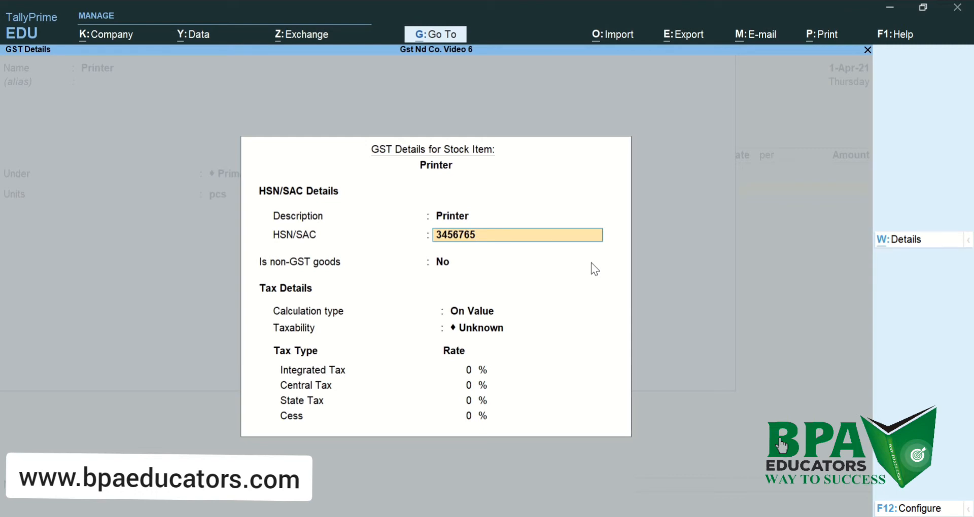
pyautogui.write('7')
pyautogui.press('Return')
pyautogui.press('Return')
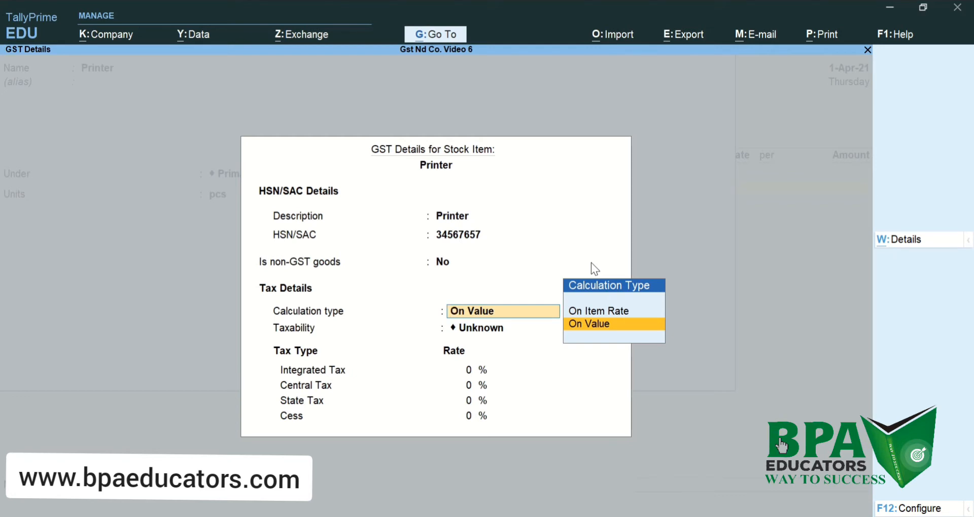
# - Keep the Printer's tax calculation type at On Value and set its taxability to Taxable
pyautogui.press('Return')
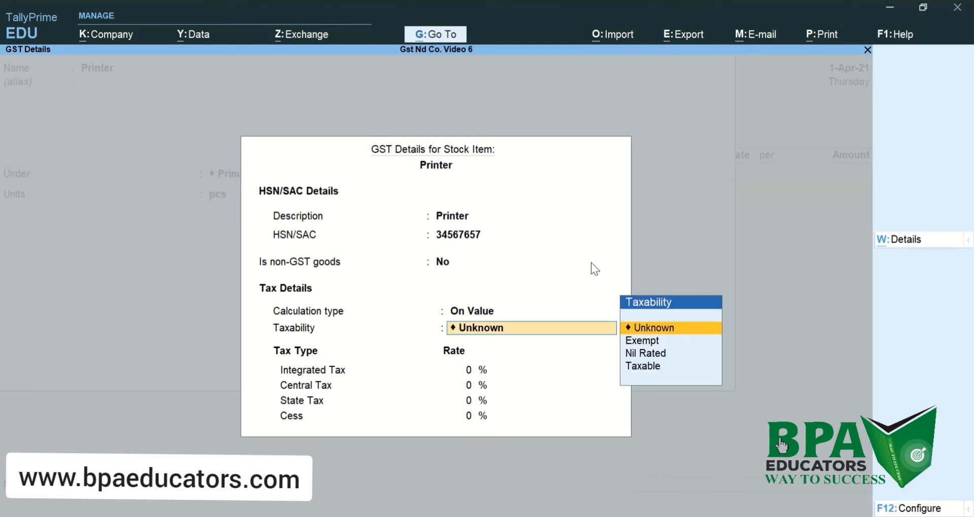
pyautogui.press('Down')
pyautogui.press('Down')
pyautogui.press('Down')
pyautogui.press('Return')
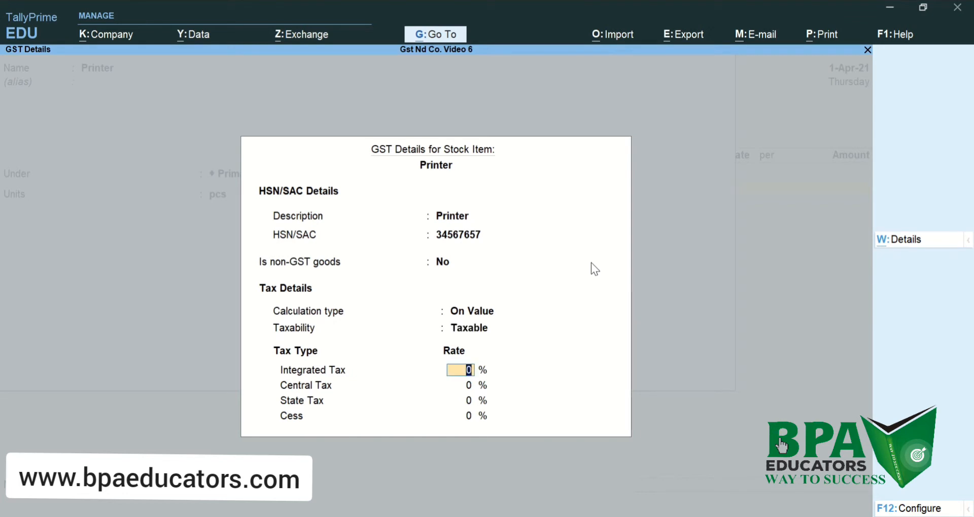
# - Set the Printer's Integrated Tax rate to 12% and accept the GST details
pyautogui.write('12')
pyautogui.press('Return')
pyautogui.press('Return')
pyautogui.press('Return')
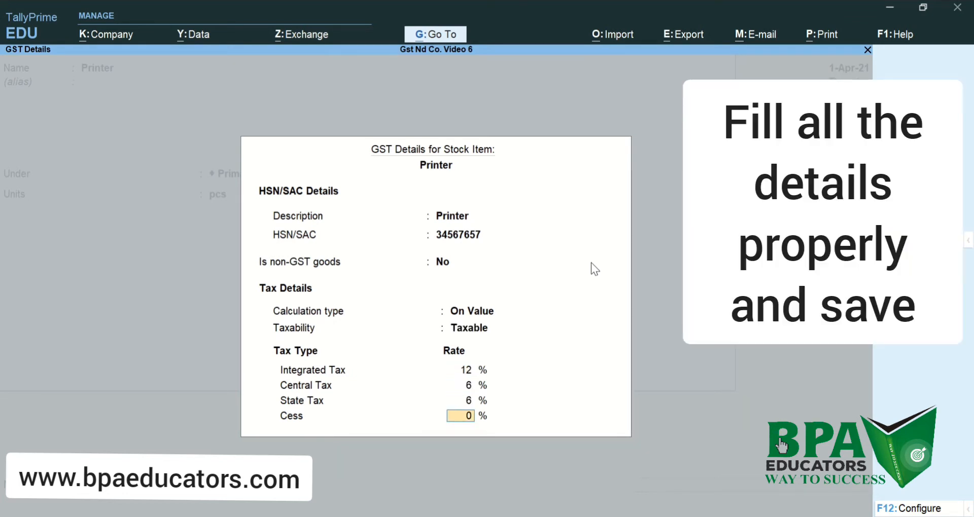
pyautogui.press('Return')
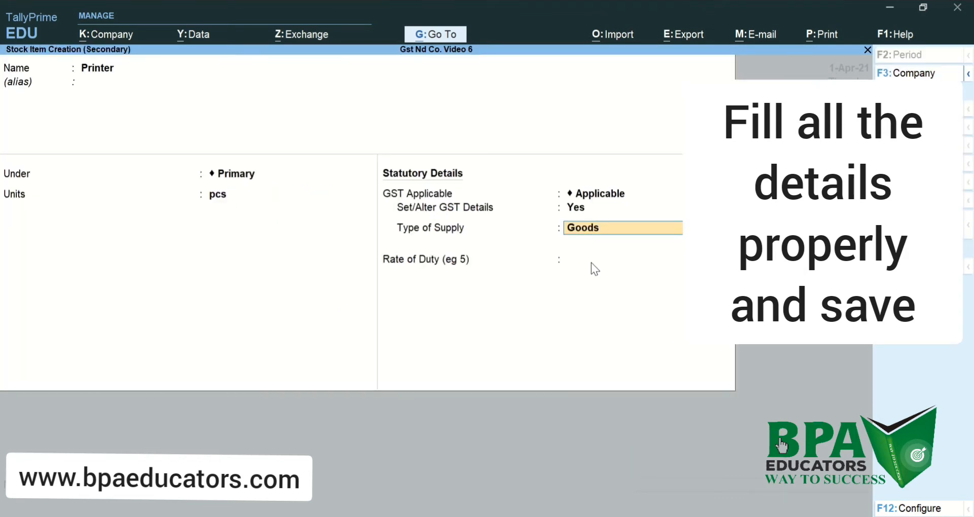
# - Keep Goods as the Printer's type of supply, leave the rate of duty empty, and save the stock item
pyautogui.press('Return')
pyautogui.press('Return')
pyautogui.press('Return')
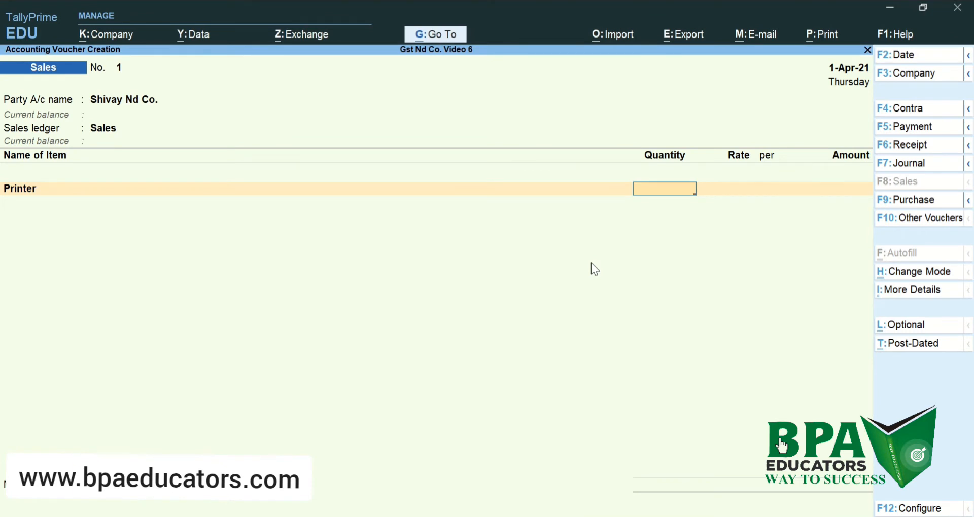
# - Set the quantity of the voucher's Printer line to 5 pcs
pyautogui.write('5')
pyautogui.press('Return')
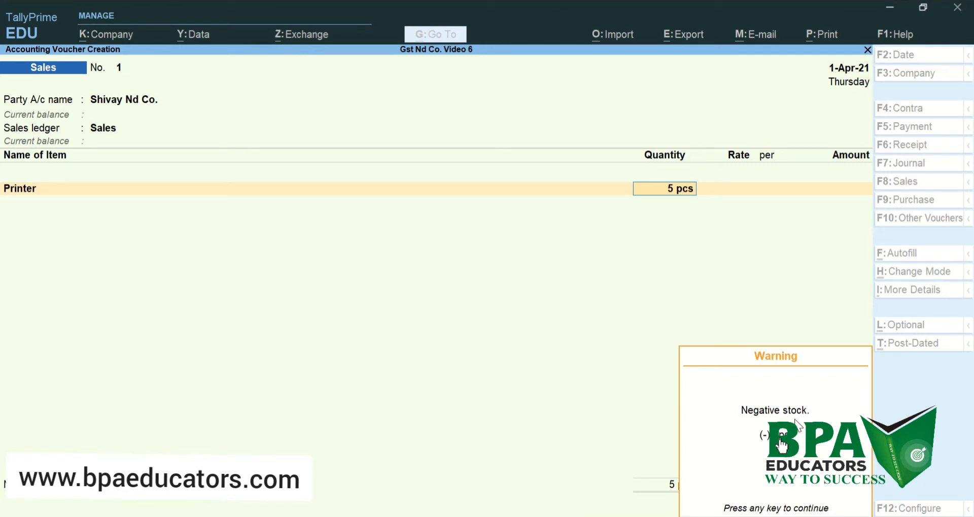
pyautogui.press('Return')
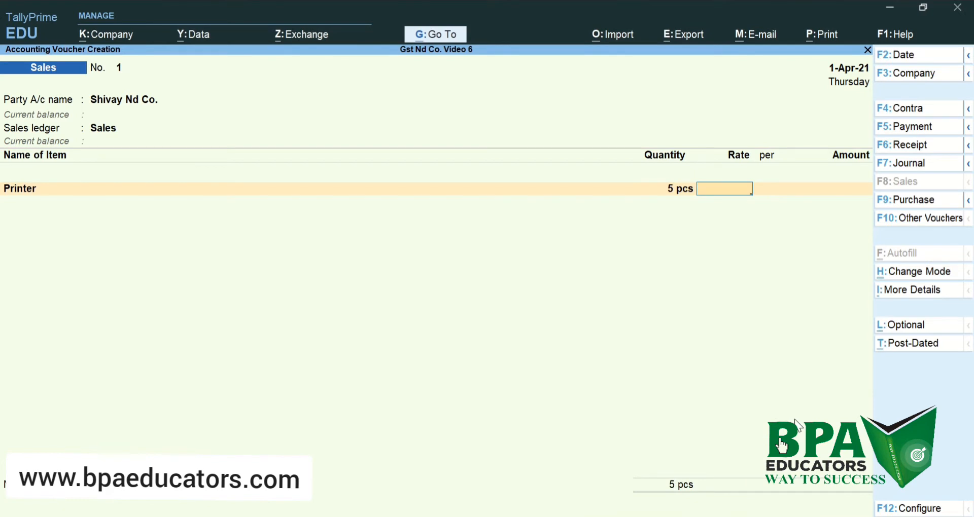
# - Open the Printer stock item for alteration from the voucher and set its opening balance quantity to 15 pcs
pyautogui.press('BackSpace')
pyautogui.press('BackSpace')
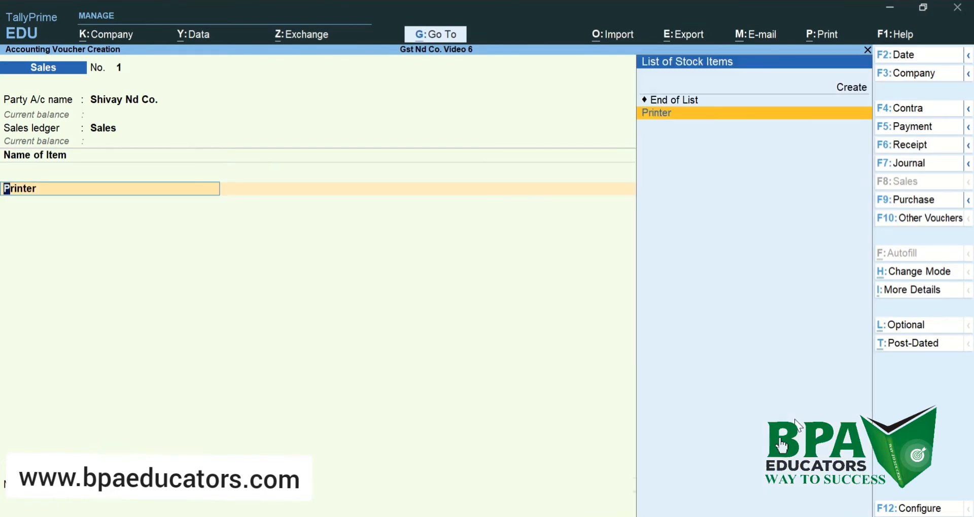
pyautogui.hotkey('ctrl', 'Return')
pyautogui.press('Return')
pyautogui.press('Return')
pyautogui.press('Return')
pyautogui.press('Return')
pyautogui.press('Return')
pyautogui.press('Return')
pyautogui.press('Return')
pyautogui.press('Return')
pyautogui.press('Return')
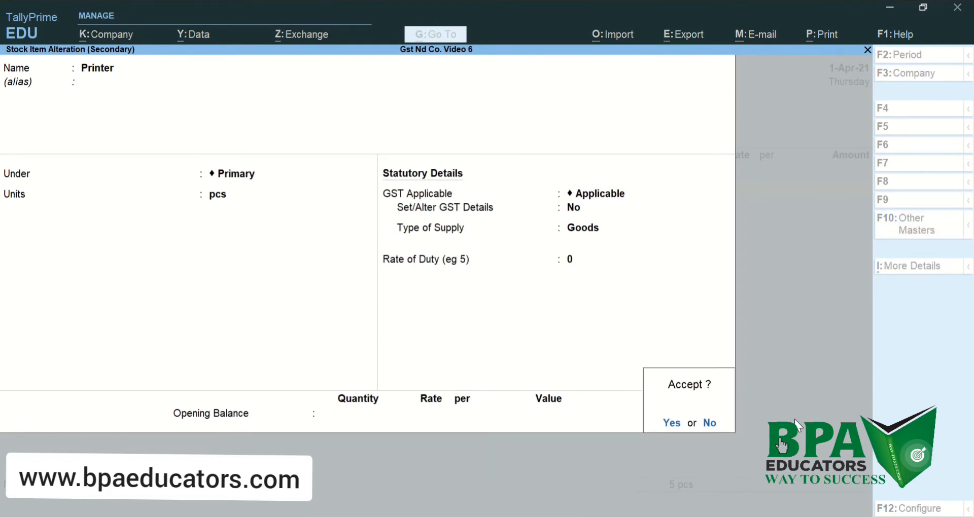
pyautogui.press('BackSpace')
pyautogui.write('15')
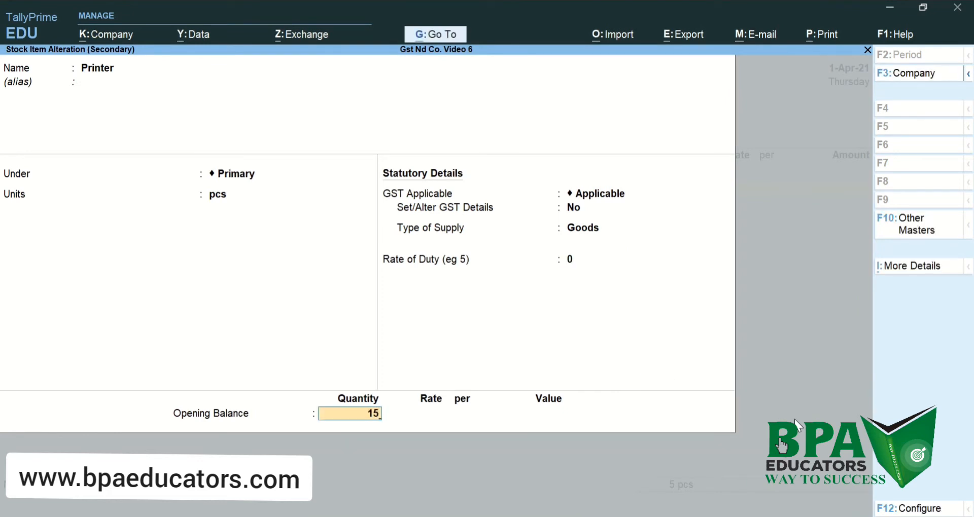
pyautogui.press('Return')
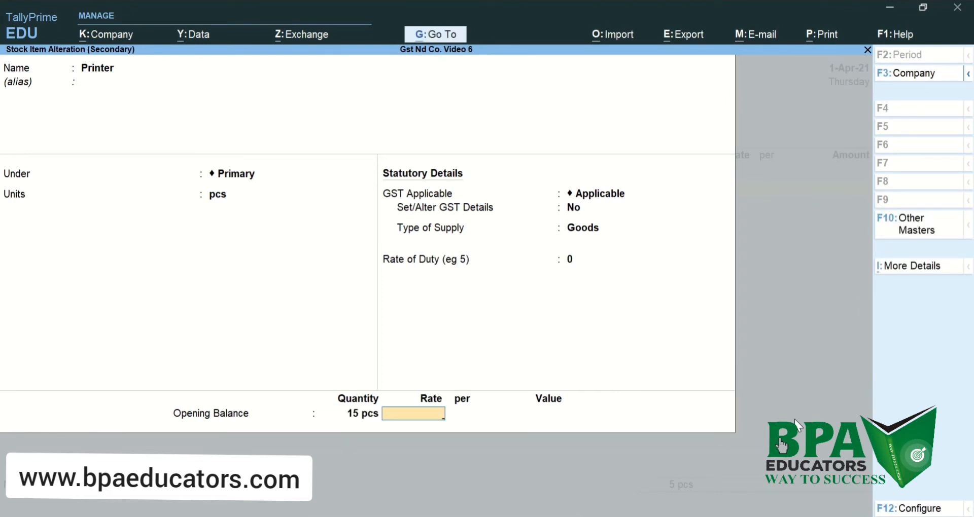
# - Set the Printer's opening balance rate to 5000 per pcs and save the altered stock item
pyautogui.write('5000')
pyautogui.press('Return')
pyautogui.press('Return')
pyautogui.press('Return')
pyautogui.press('Return')
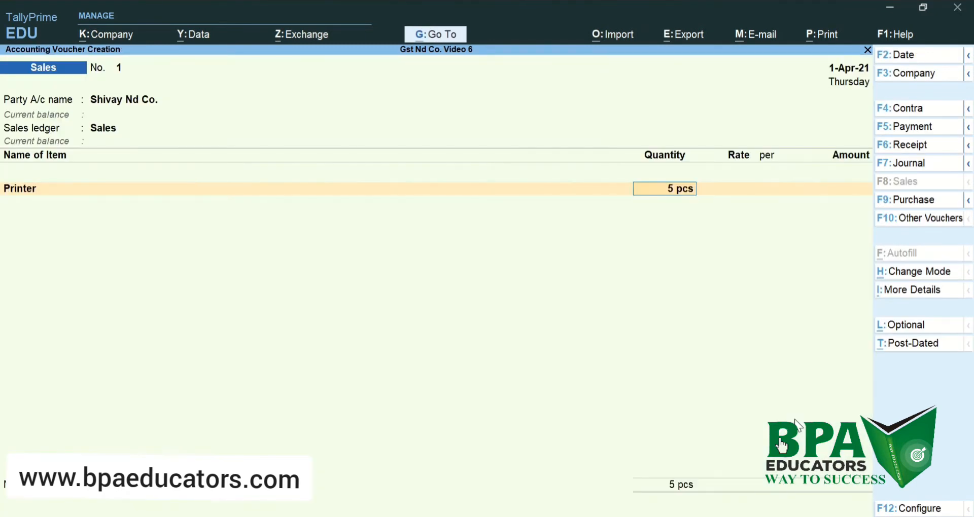
# - Reselect Printer on the voucher's item line and set its quantity to 8 pcs
pyautogui.press('Return')
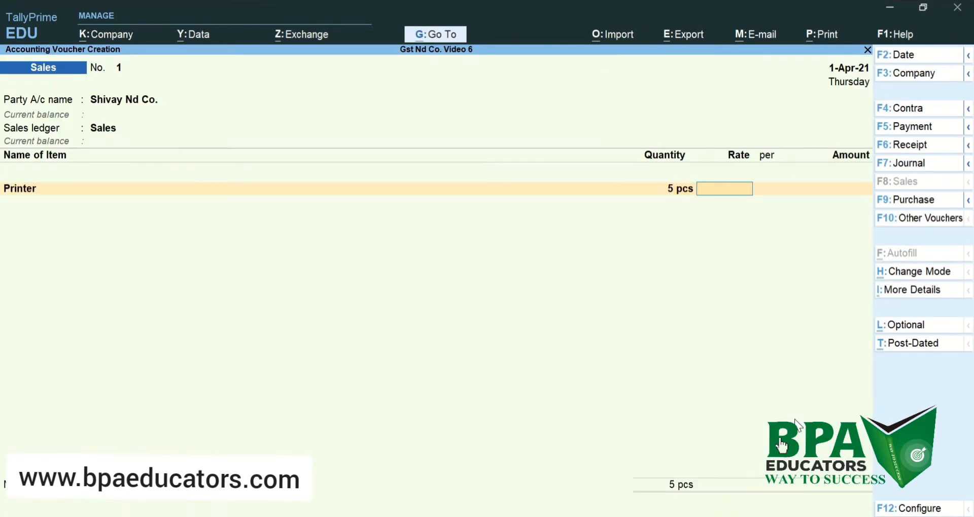
pyautogui.press('BackSpace')
pyautogui.press('BackSpace')
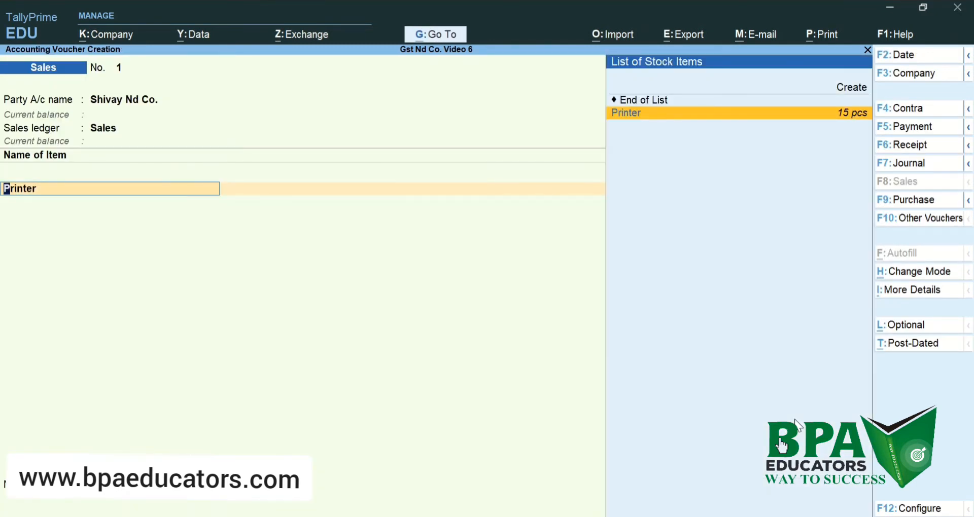
pyautogui.press('Return')
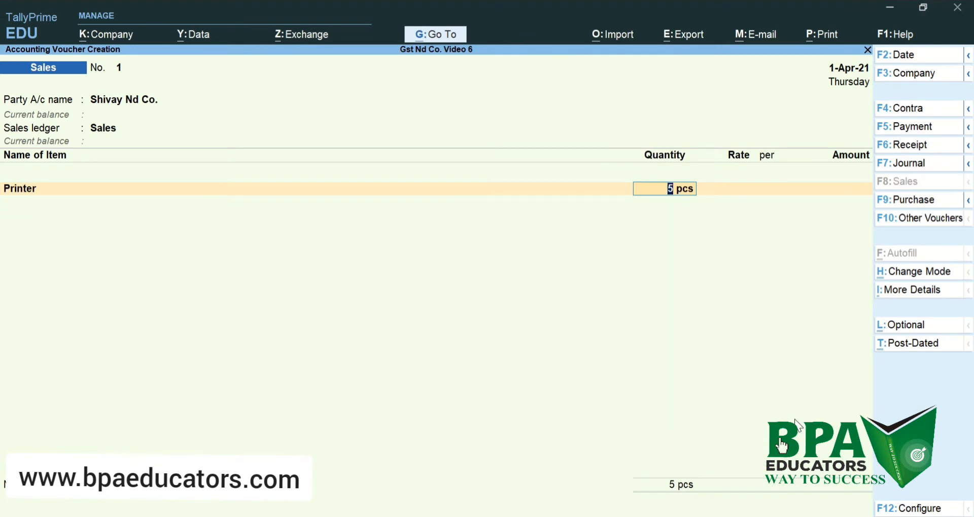
pyautogui.write('8')
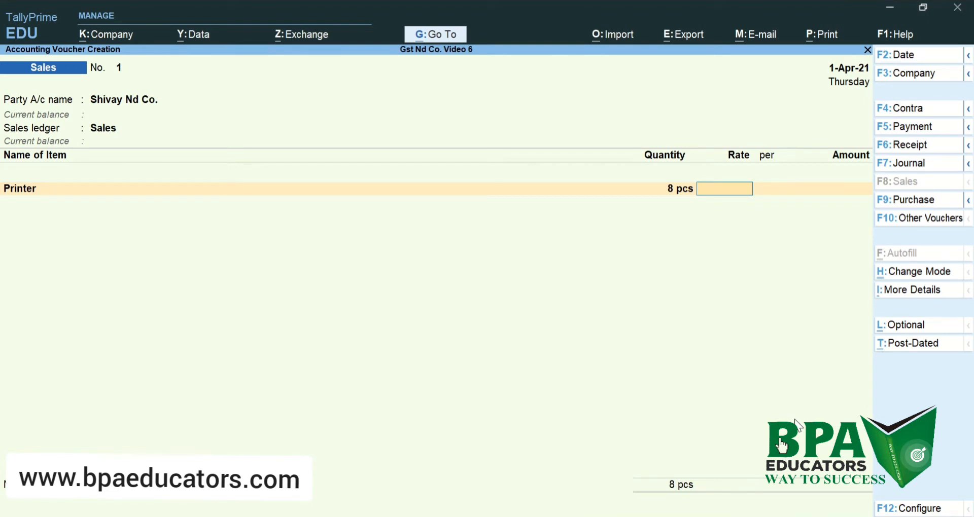
# - Set the Printer line's rate to 5500 per pcs and end the voucher's item list
pyautogui.write('5500')
pyautogui.press('Return')
pyautogui.press('Return')
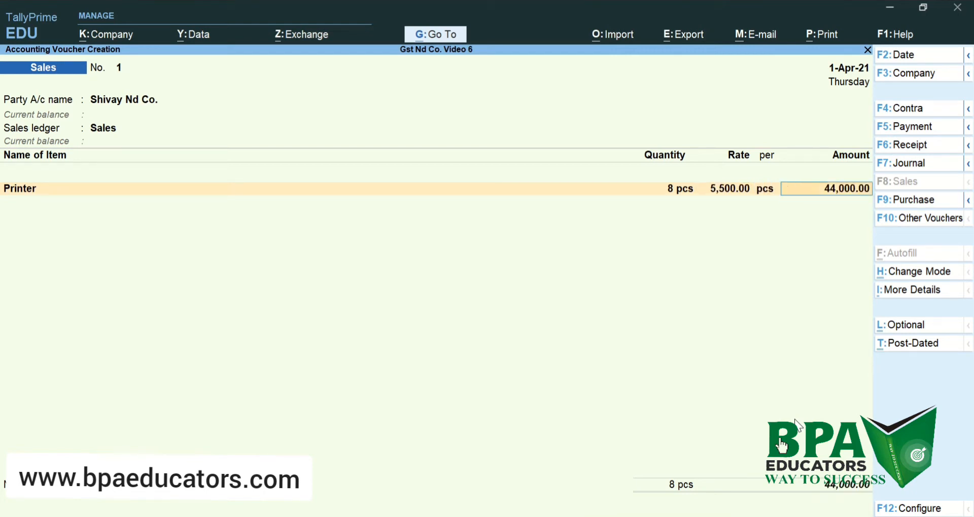
pyautogui.press('Return')
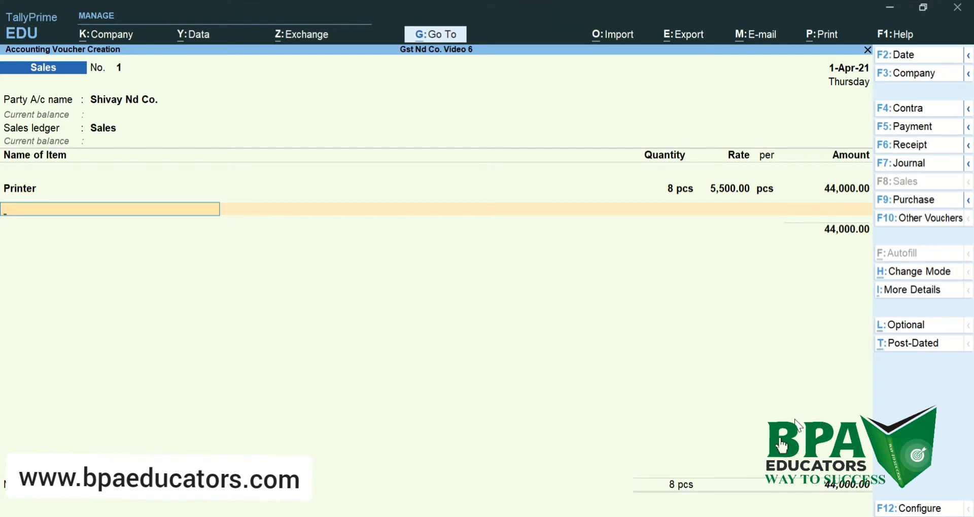
pyautogui.press('Return')
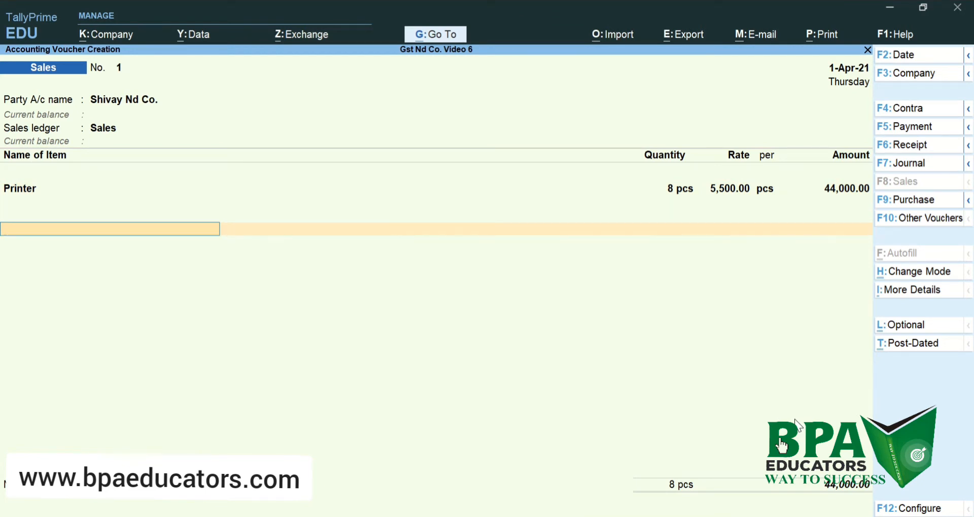
# - Start a new ledger named Output Igst from the voucher and place it under Duties & Taxes
pyautogui.hotkey('alt', 'c')
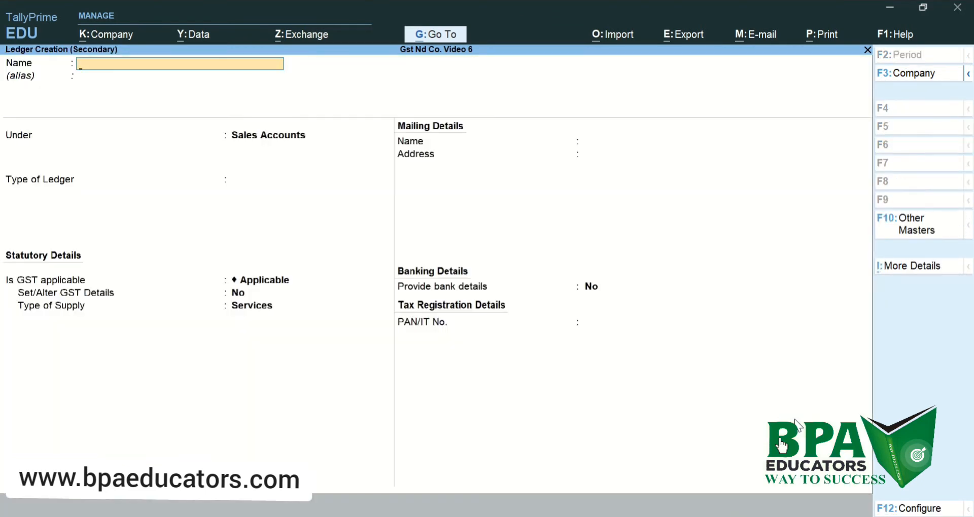
pyautogui.write('Output igst')
pyautogui.press('Return')
pyautogui.press('Return')
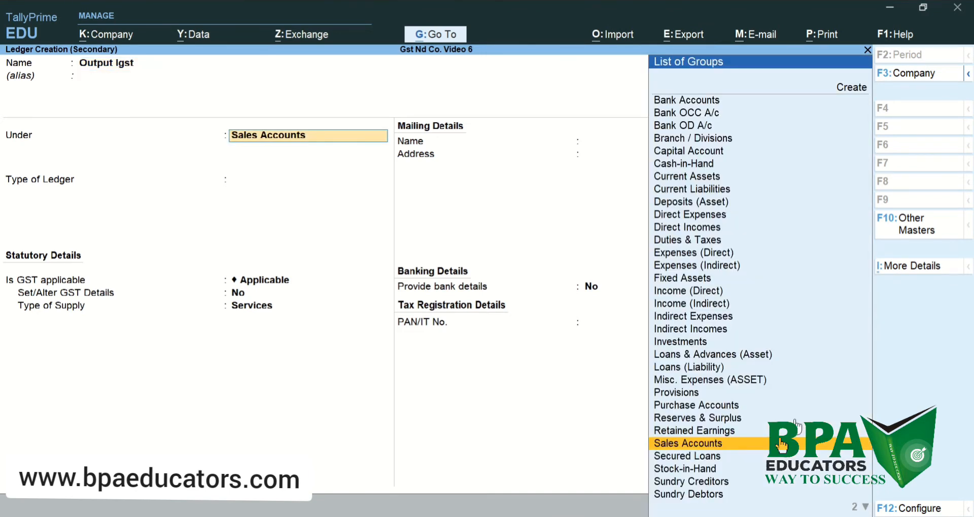
pyautogui.write('Dut')
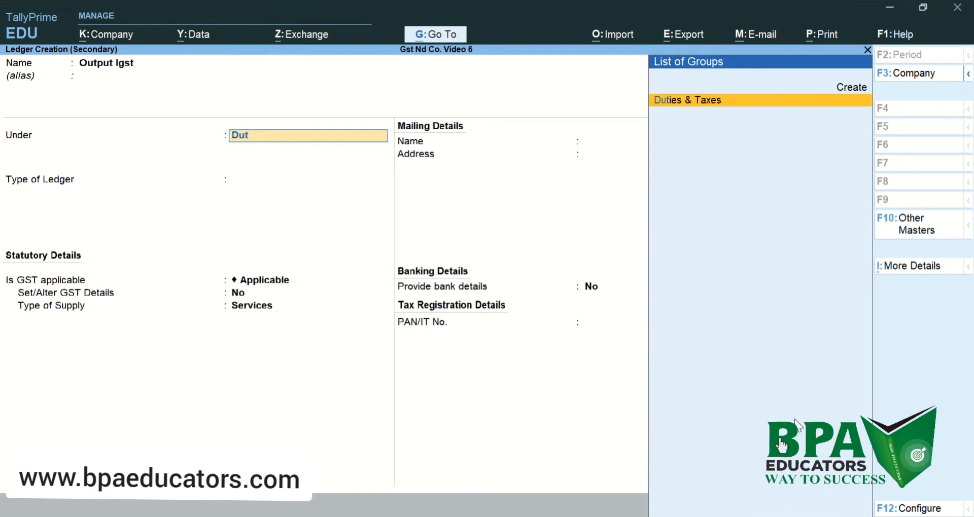
pyautogui.press('Return')
# - Set Output Igst's duty type to GST and tax type to Integrated Tax, keep the remaining defaults, and save the ledger
pyautogui.press('Up')
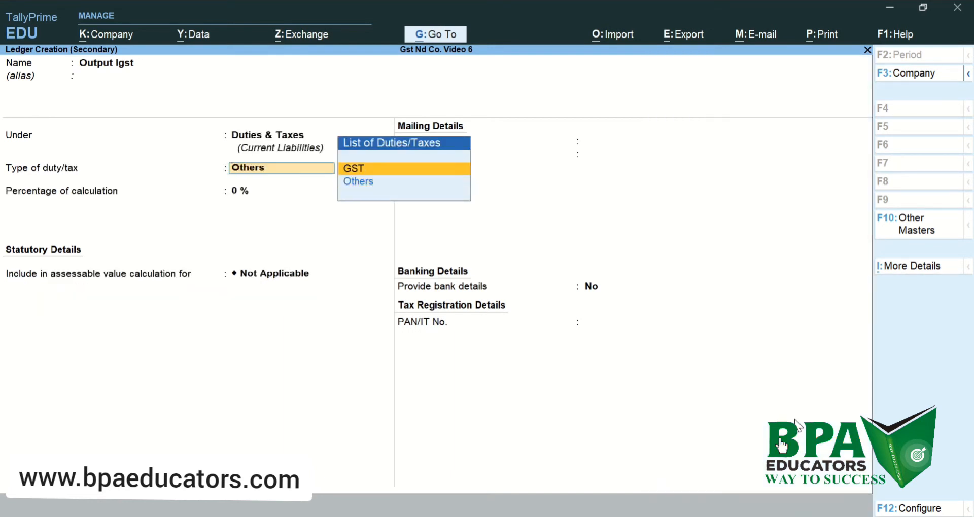
pyautogui.press('Return')
pyautogui.press('Down')
pyautogui.press('Down')
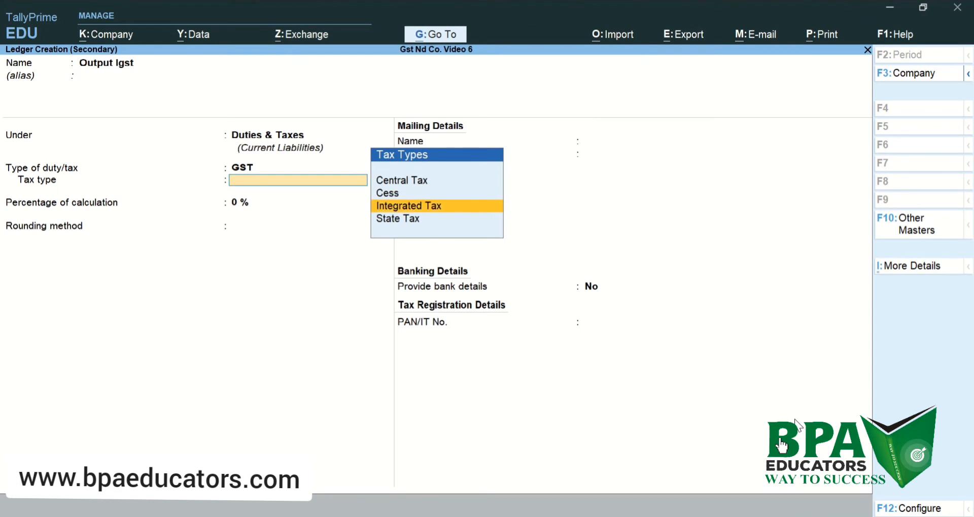
pyautogui.press('Return')
pyautogui.press('Return')
pyautogui.press('Return')
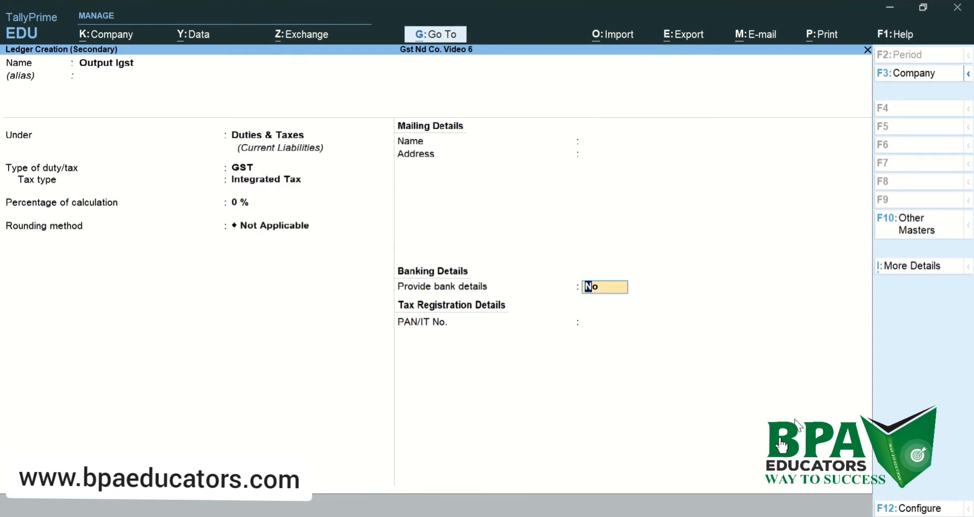
pyautogui.press('Return')
pyautogui.press('Return')
pyautogui.press('Return')
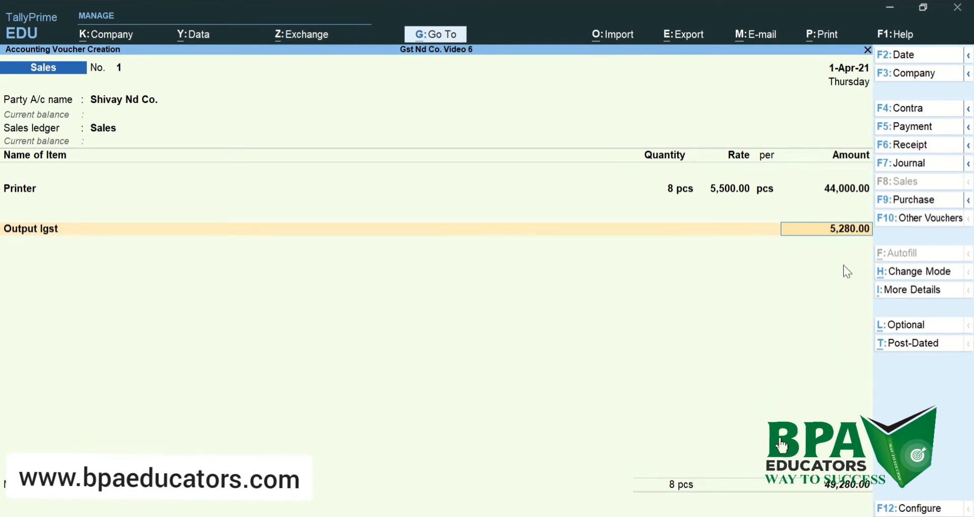
# - Accept the Output Igst amount, keep New Ref for Shivay Nd Co.'s bill-wise details, and save the sales voucher
pyautogui.press('Return')
pyautogui.press('Return')
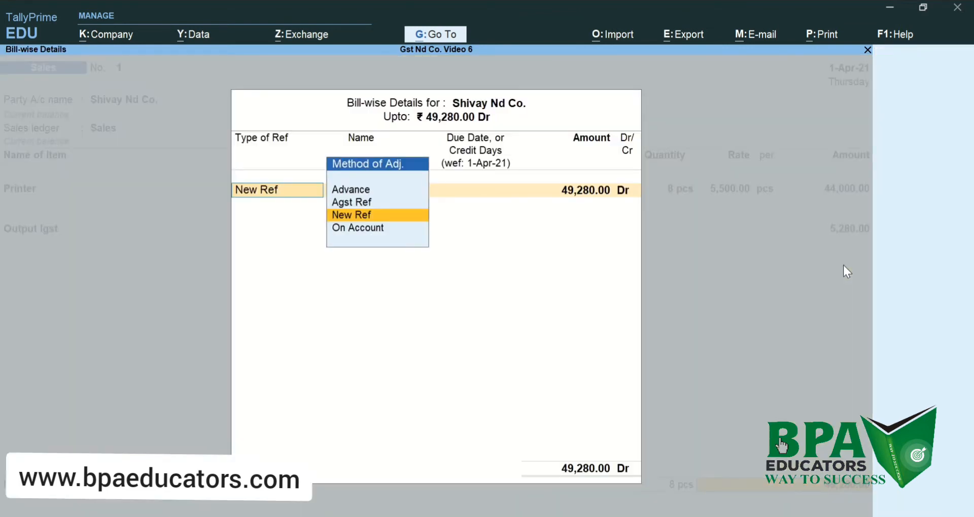
pyautogui.press('Return')
pyautogui.press('Return')
pyautogui.press('Return')
pyautogui.press('Return')
pyautogui.press('Return')
pyautogui.press('Return')
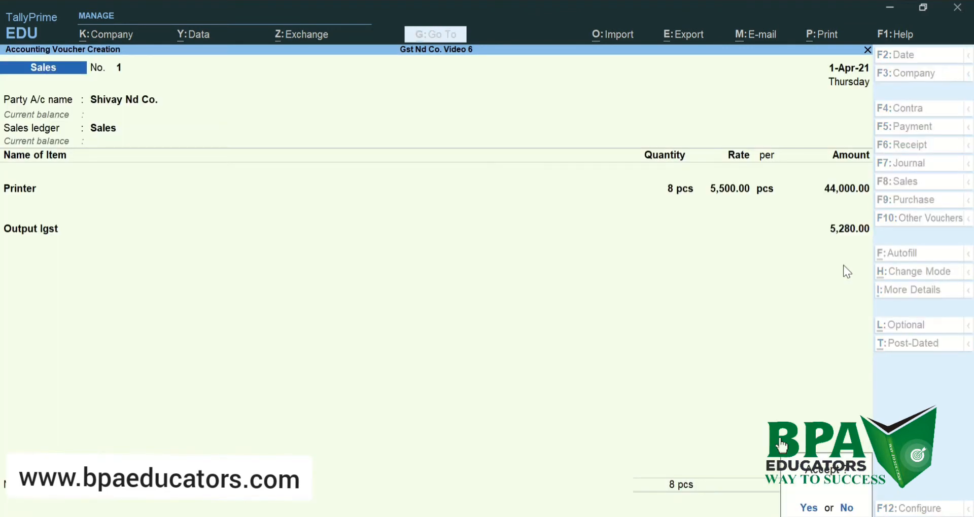
pyautogui.press('Return')
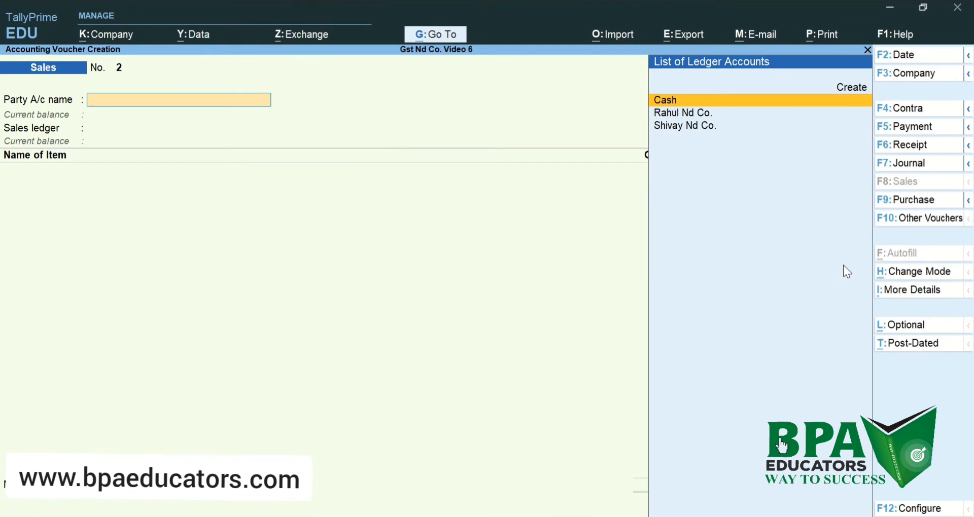
# - Start a purchase voucher, leave the supplier invoice number and date blank, and choose Rahul Nd Co. as the party account
pyautogui.press('F9')
pyautogui.press('Return')
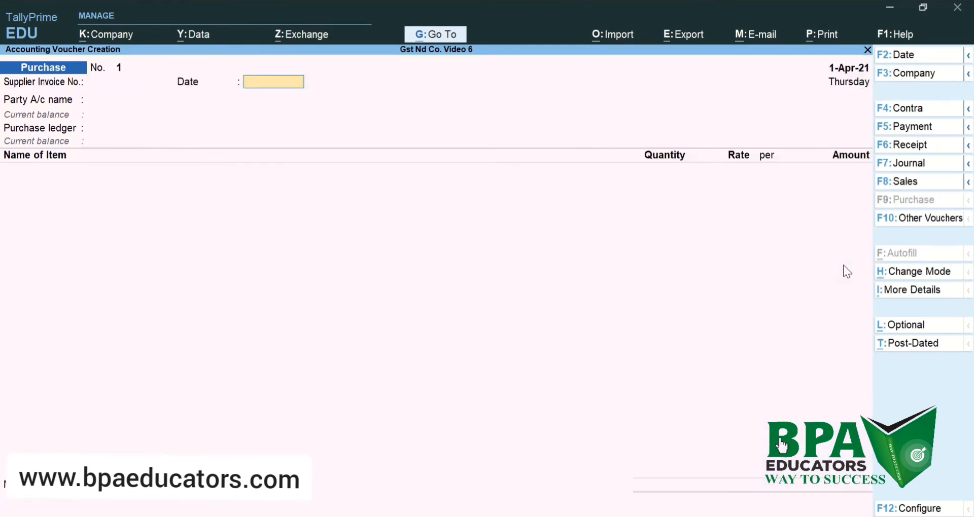
pyautogui.press('Return')
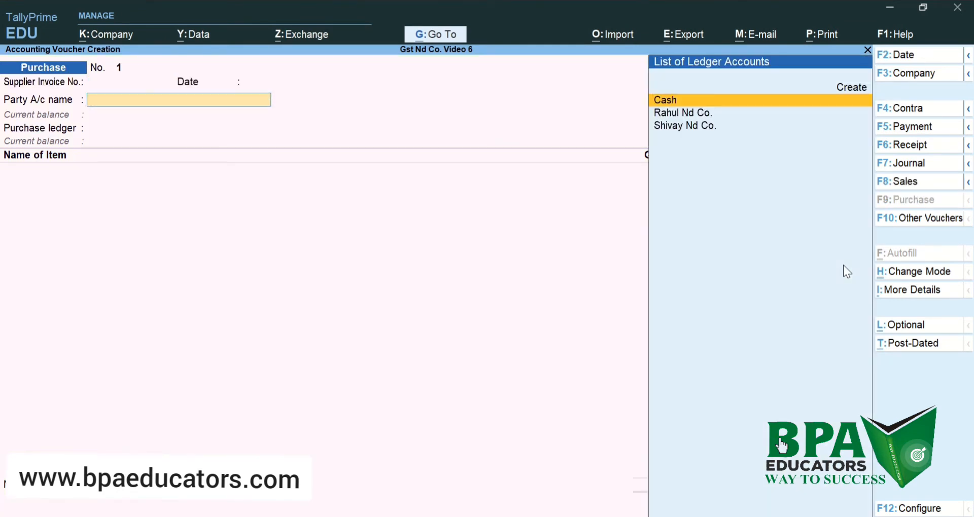
pyautogui.press('Down')
pyautogui.press('Return')
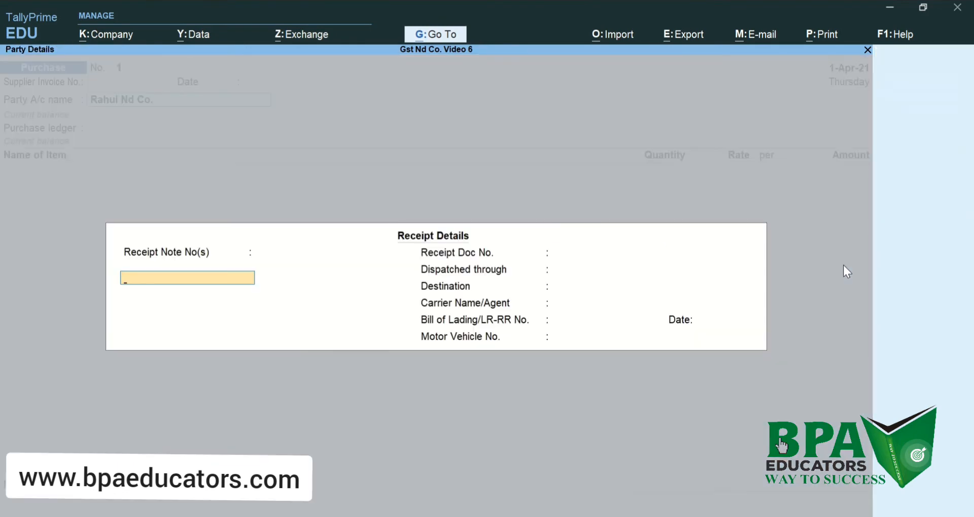
# - Leave the receipt details blank and accept Rahul Nd Co.'s party details with Maharashtra as the state
pyautogui.press('Return')
pyautogui.press('Return')
pyautogui.press('Return')
pyautogui.press('Return')
pyautogui.press('Return')
pyautogui.press('Return')
pyautogui.press('Return')
pyautogui.press('Return')
pyautogui.press('Return')
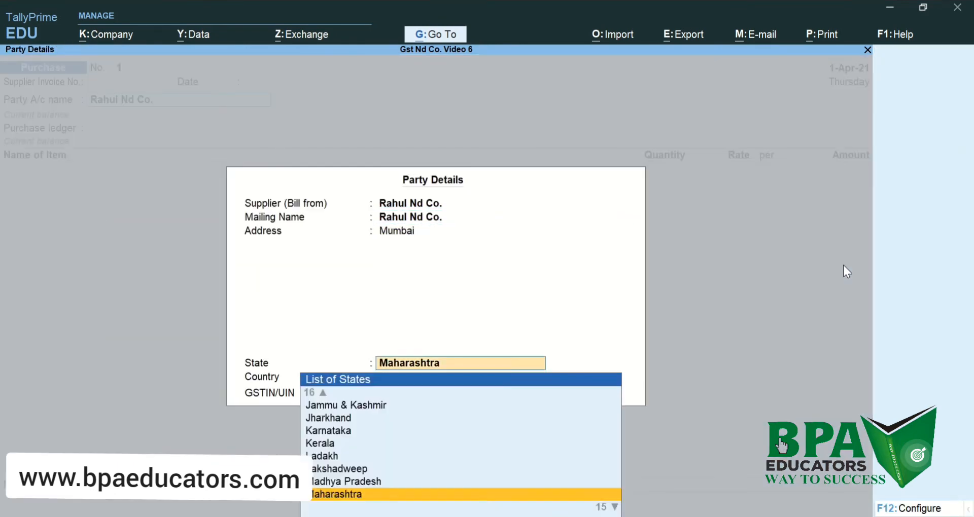
pyautogui.press('Return')
pyautogui.press('Return')
pyautogui.press('Return')
# - Start a new ledger named Purchase from the voucher and place it under Purchase Accounts instead of Duties & Taxes
pyautogui.press('Return')
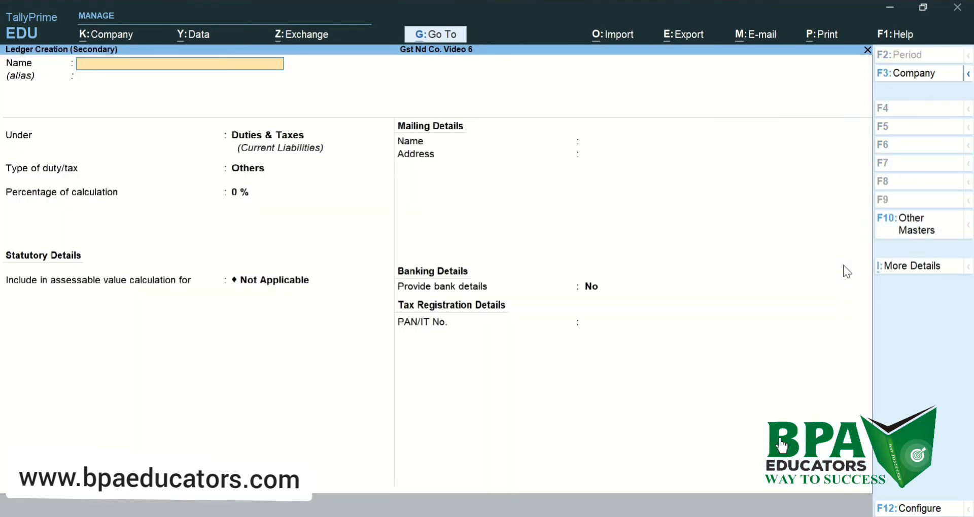
pyautogui.write('Purchase')
pyautogui.press('Return')
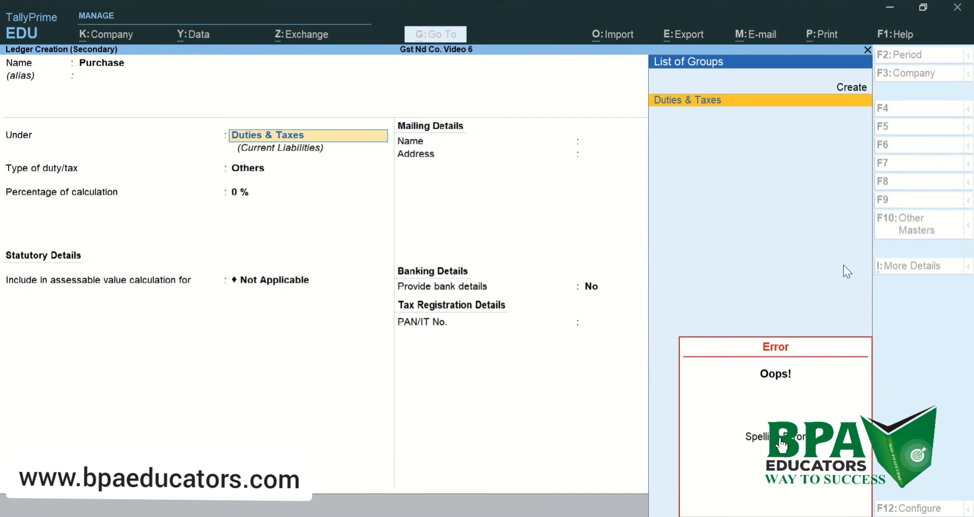
pyautogui.press('BackSpace')
pyautogui.press('BackSpace')
pyautogui.press('BackSpace')
pyautogui.press('BackSpace')
pyautogui.press('BackSpace')
pyautogui.press('BackSpace')
pyautogui.press('BackSpace')
pyautogui.press('BackSpace')
pyautogui.press('BackSpace')
pyautogui.press('BackSpace')
pyautogui.press('BackSpace')
pyautogui.press('BackSpace')
pyautogui.press('BackSpace')
pyautogui.press('BackSpace')
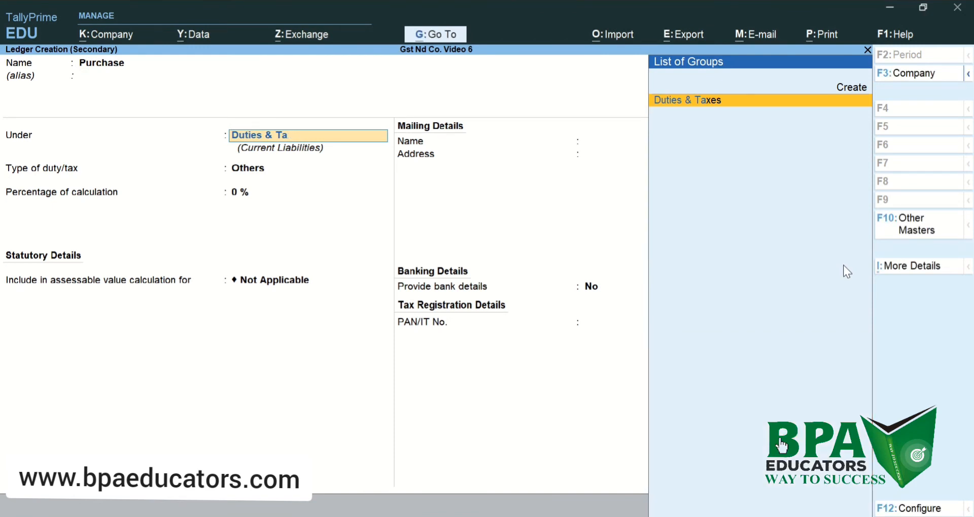
pyautogui.press('BackSpace')
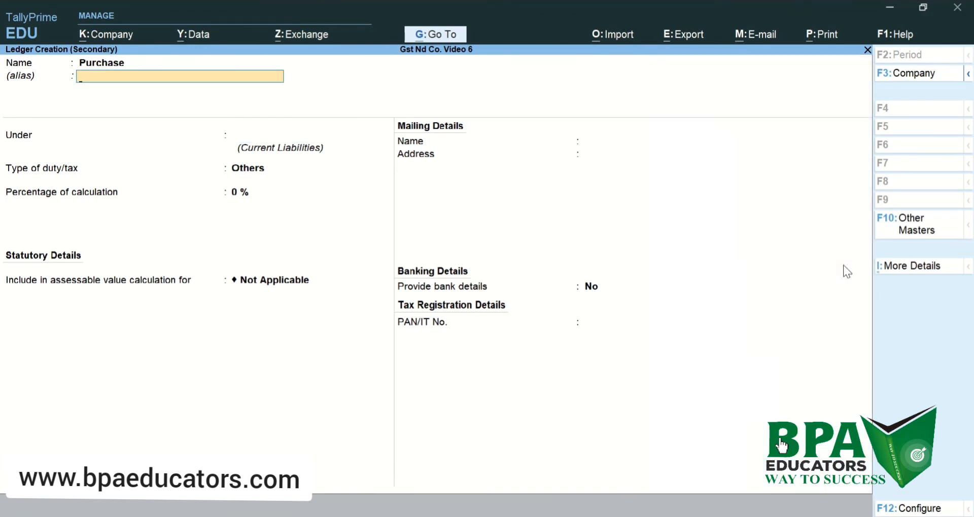
pyautogui.press('Return')
pyautogui.write('Pu')
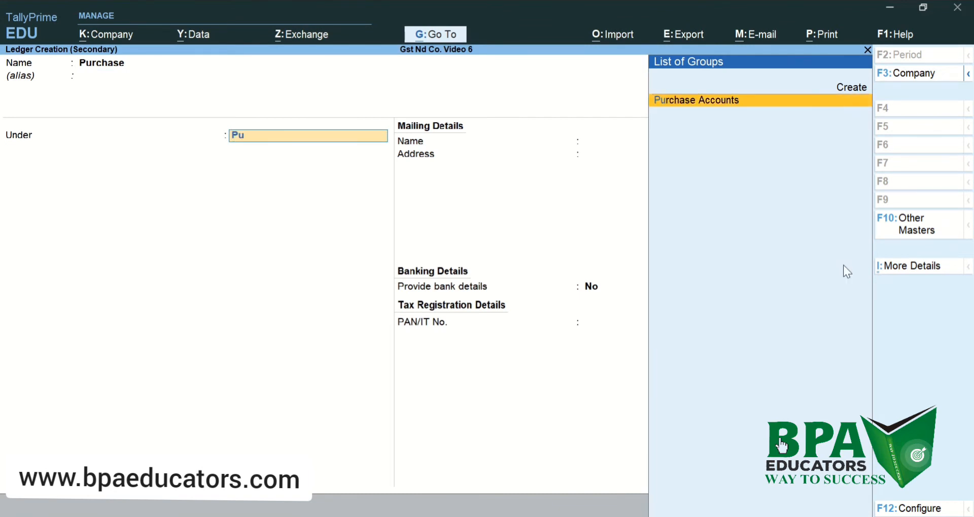
pyautogui.press('Return')
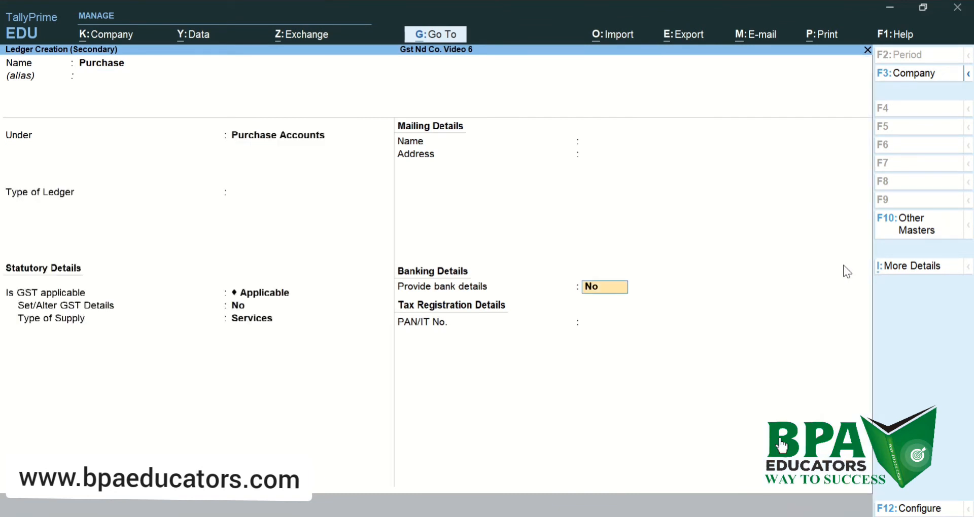
# - Set the Purchase ledger's type of supply to Goods, keep the remaining defaults, and save the ledger
pyautogui.press('Return')
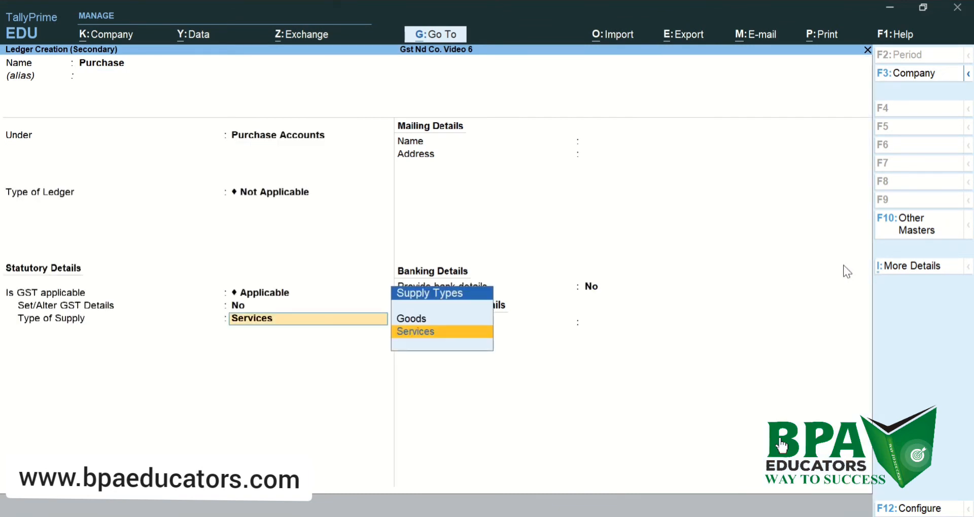
pyautogui.press('Up')
pyautogui.press('Return')
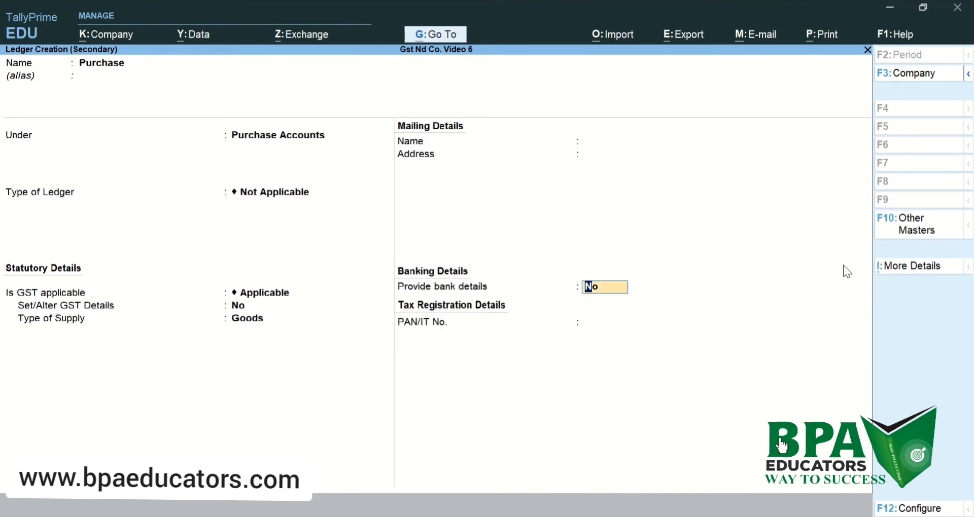
pyautogui.press('Return')
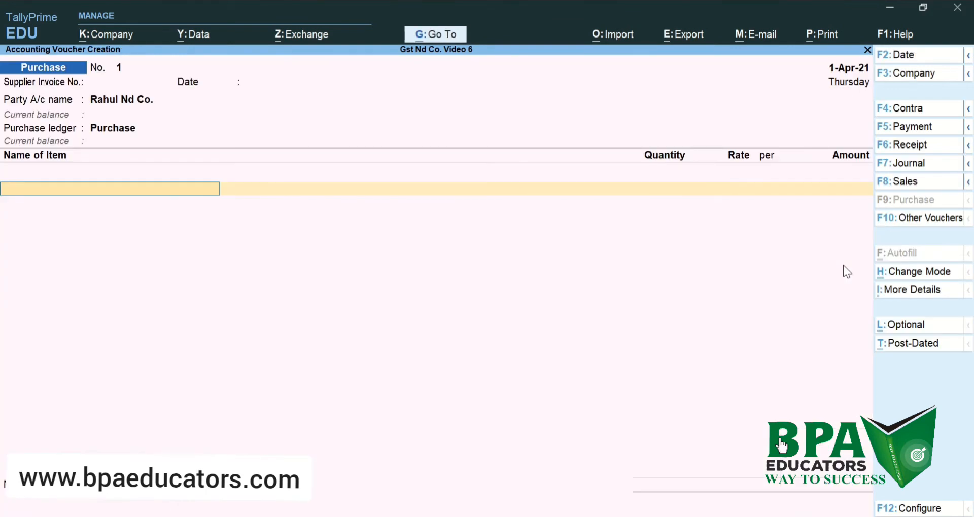
pyautogui.write('P')
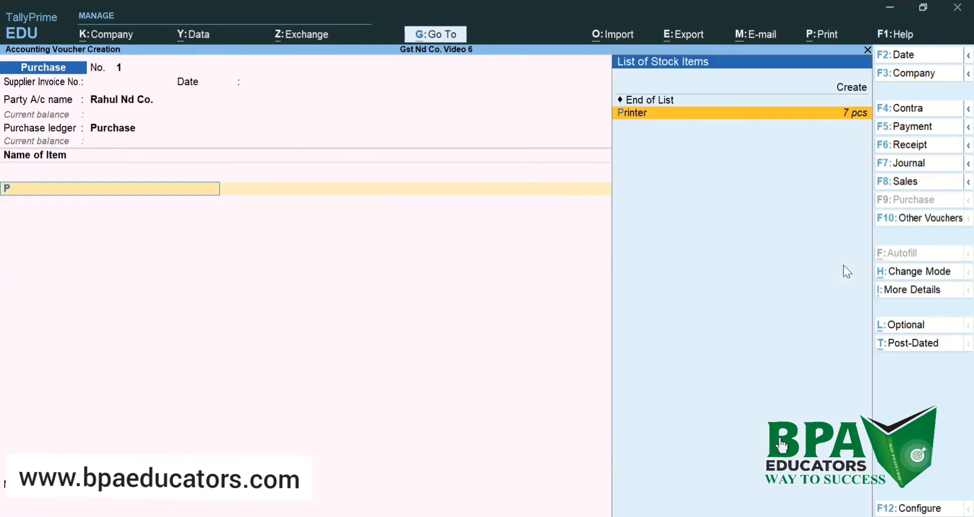
pyautogui.write('r')
pyautogui.press('BackSpace')
pyautogui.press('BackSpace')
pyautogui.write('O')
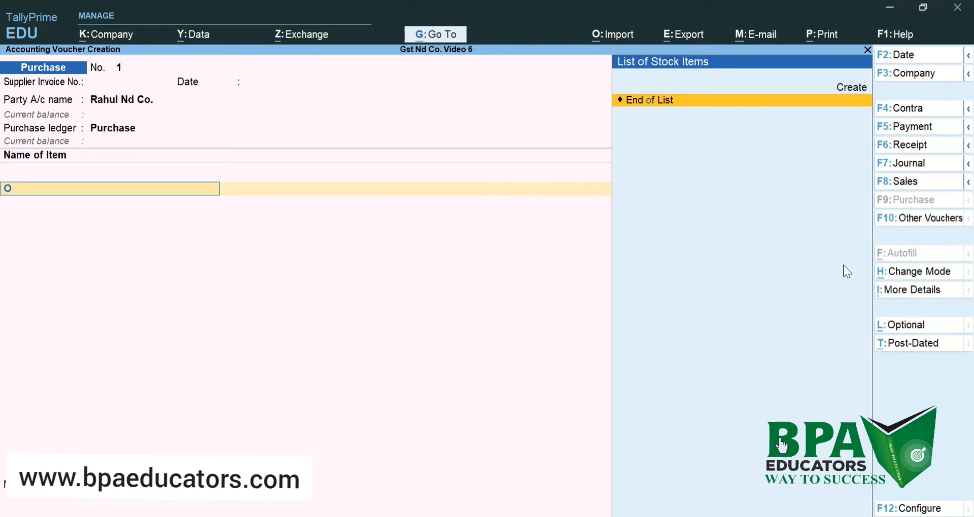
# - Start a new stock item named Mouse from the voucher, under Primary with pcs as its unit
pyautogui.hotkey('alt', 'c')
pyautogui.write('Mou')
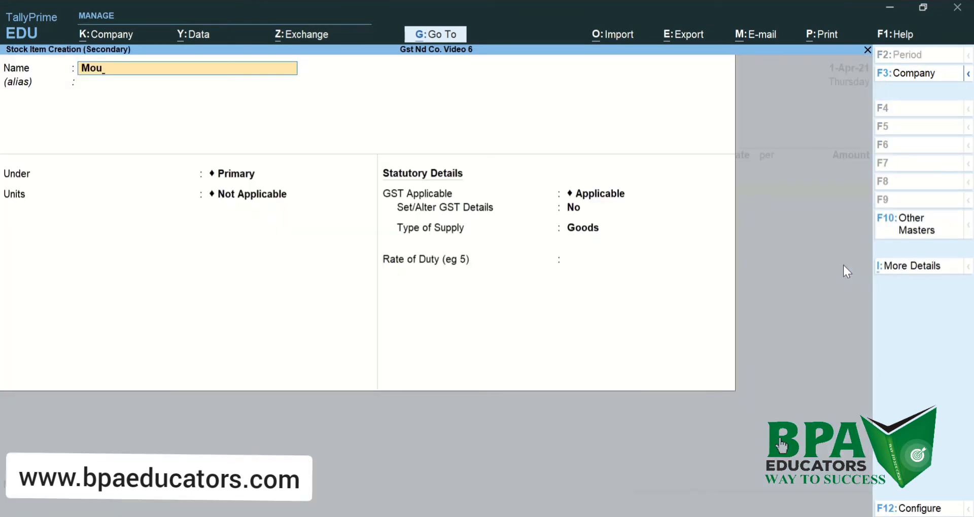
pyautogui.write('se')
pyautogui.press('Return')
pyautogui.press('Return')
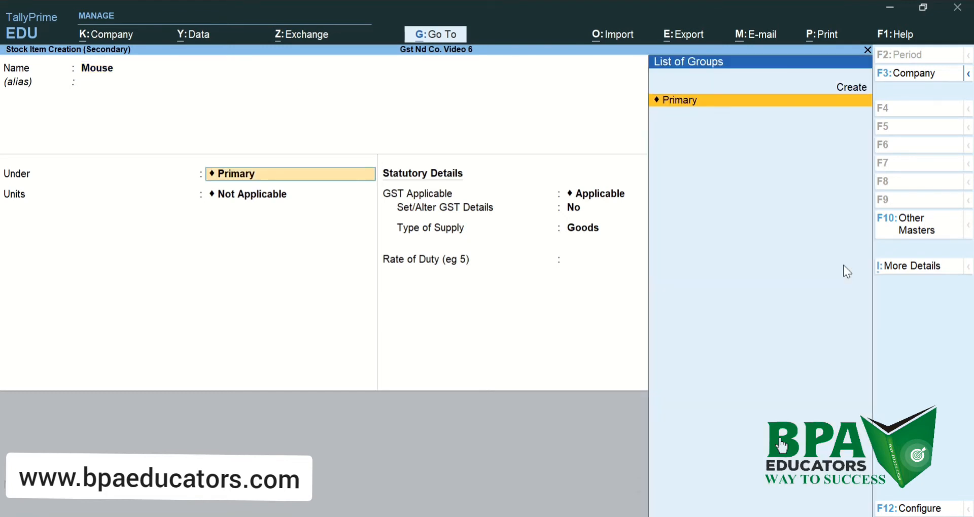
pyautogui.press('Return')
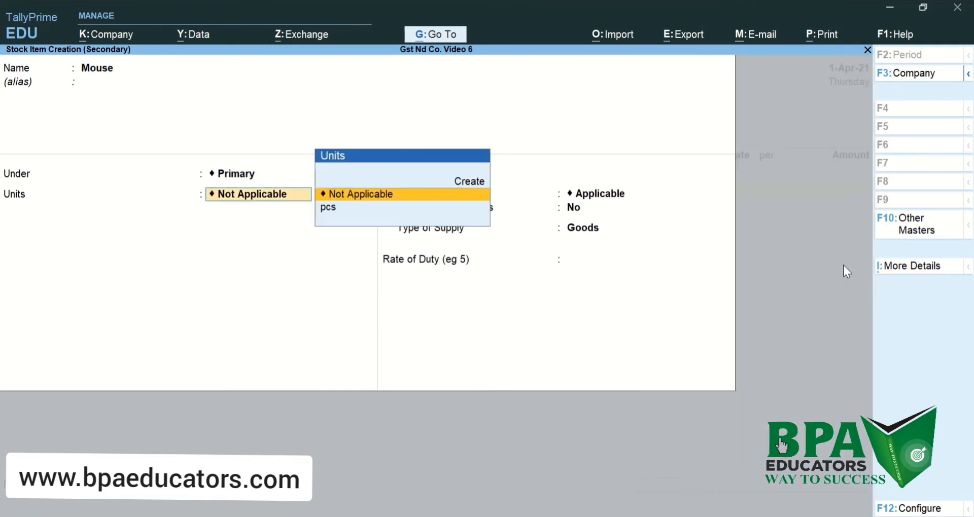
pyautogui.press('Down')
pyautogui.press('Return')
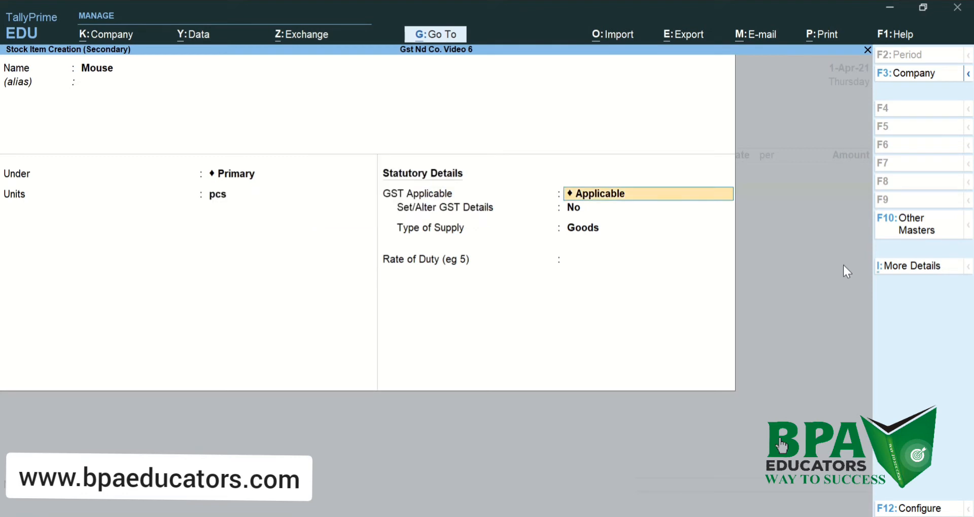
# - Enable GST details for Mouse, enter Mouse as the description and 45326785 as the HSN/SAC, and keep non-GST goods at No
pyautogui.press('Return')
pyautogui.write('y')
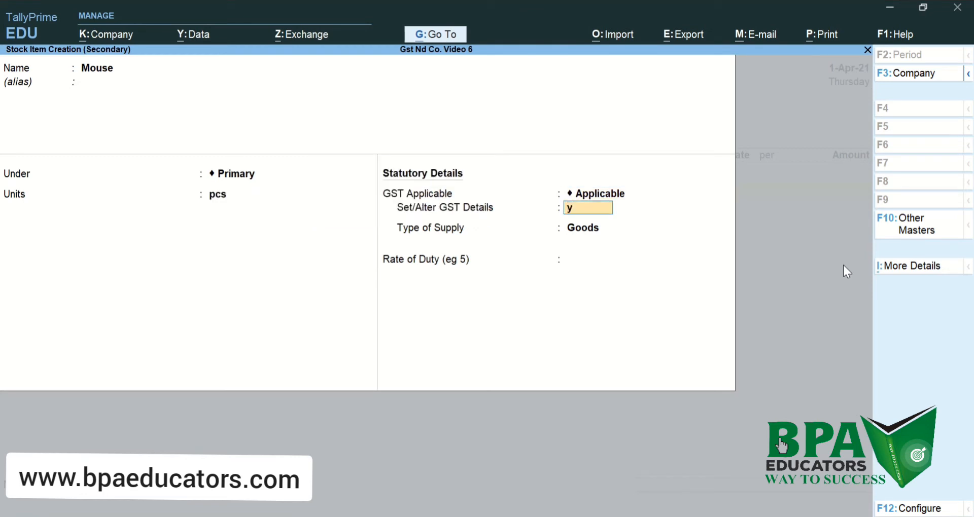
pyautogui.press('Return')
pyautogui.write('M')
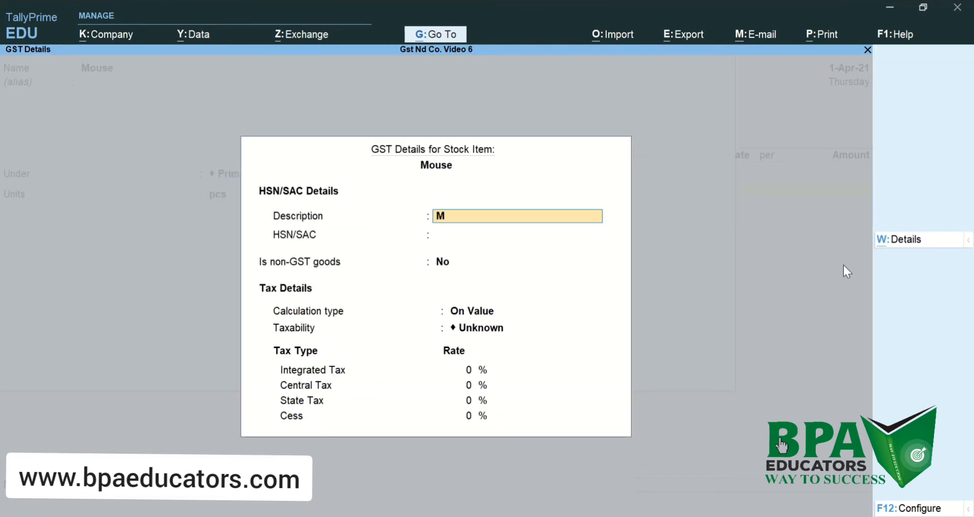
pyautogui.write('ouse')
pyautogui.press('Return')
pyautogui.write('4')
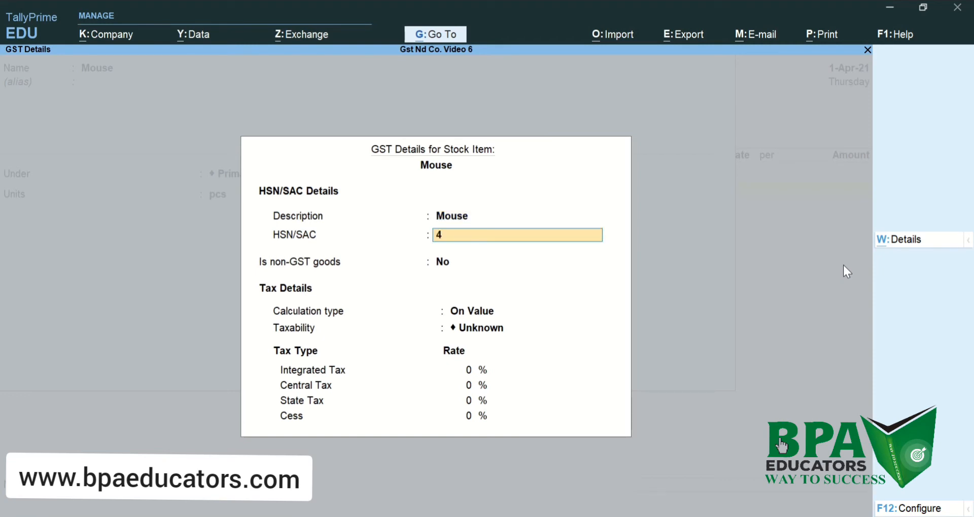
pyautogui.write('5326')
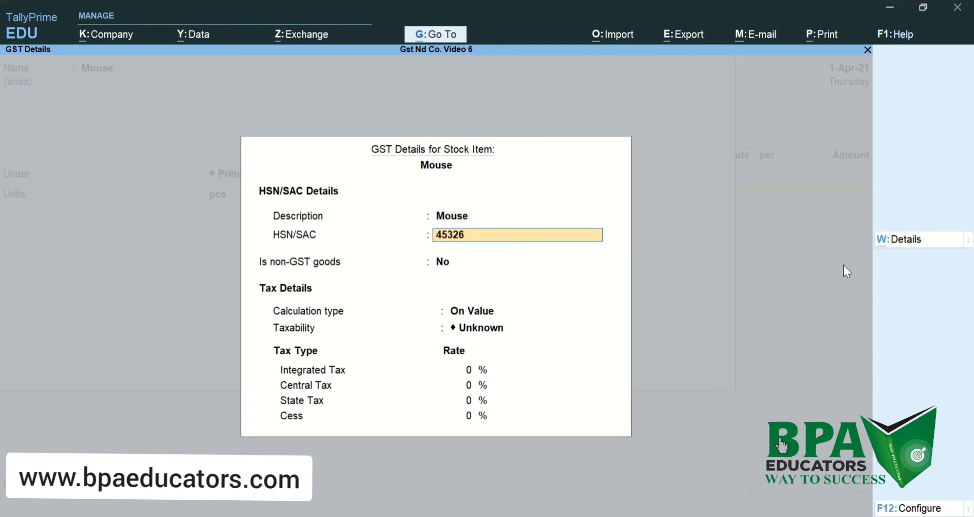
pyautogui.write('785')
pyautogui.press('Return')
pyautogui.press('Return')
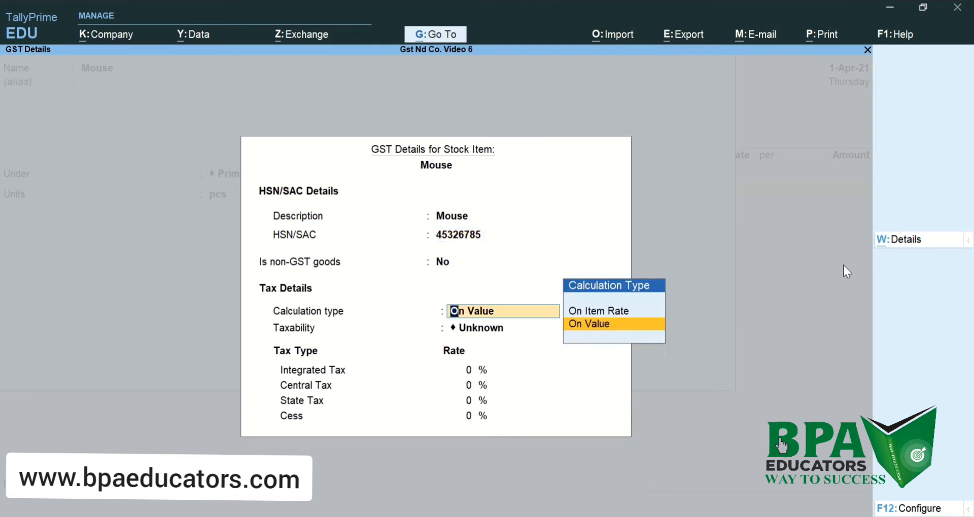
# - Keep Mouse's tax calculation type as On Value and set its taxability to Taxable
pyautogui.press('Return')
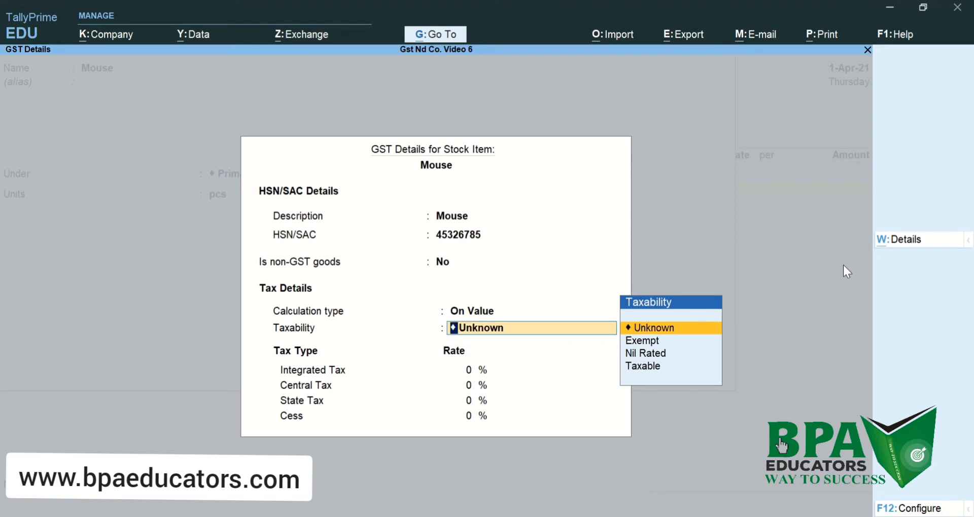
pyautogui.press('Down')
pyautogui.press('Down')
pyautogui.press('Down')
pyautogui.press('Return')
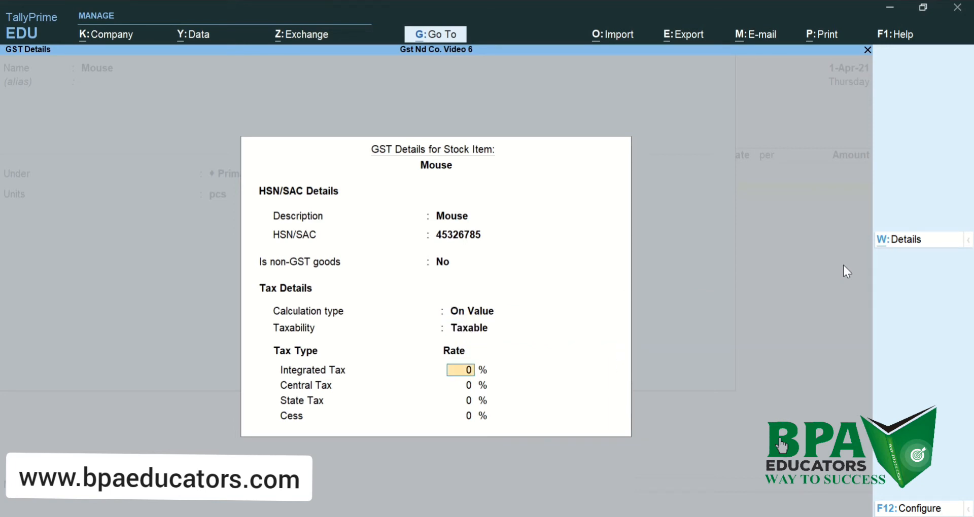
# - Set Mouse's integrated tax rate to 18 %, accept the other tax rates, and save the stock item
pyautogui.write('18')
pyautogui.press('Return')
pyautogui.press('Return')
pyautogui.press('Return')
pyautogui.press('Return')
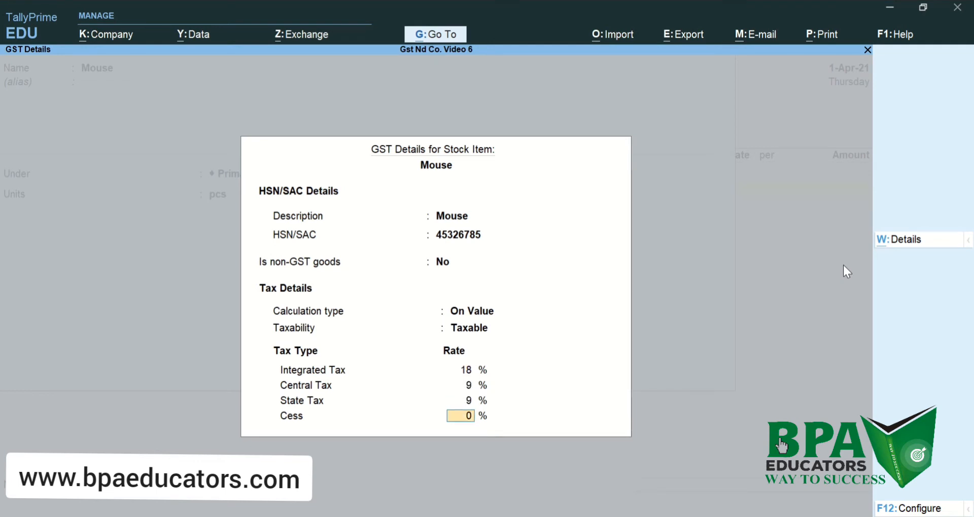
pyautogui.press('Return')
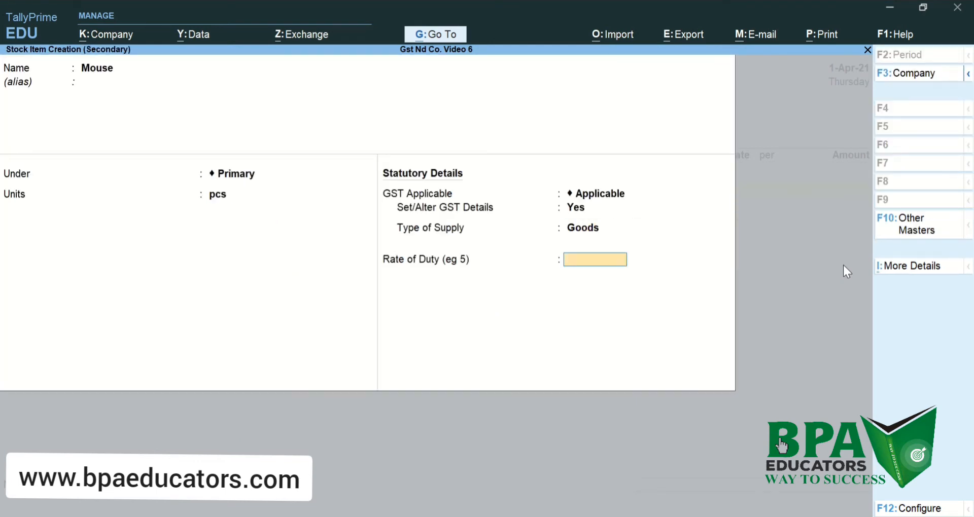
pyautogui.press('Return')
# - Set the Mouse line to 10 pcs at a rate of 1500 per pcs and end the voucher's item list
pyautogui.write('10')
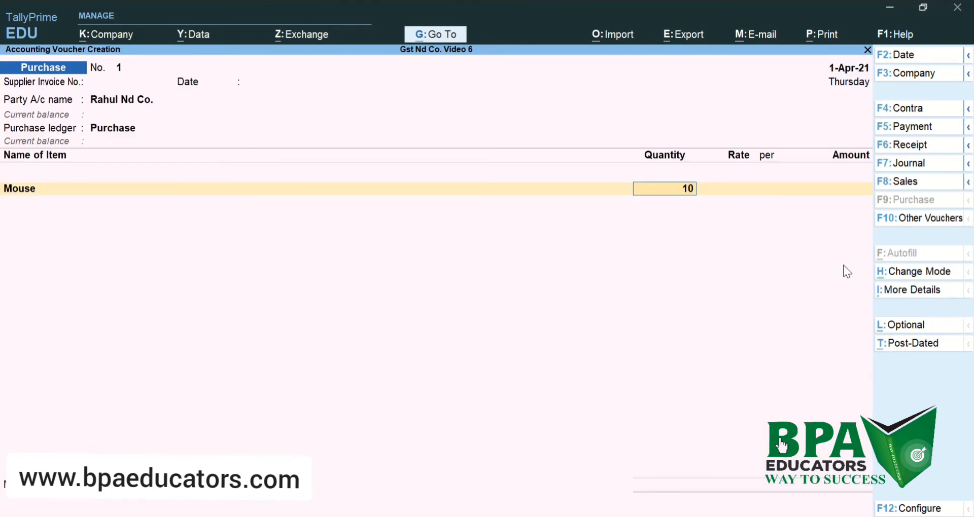
pyautogui.press('Return')
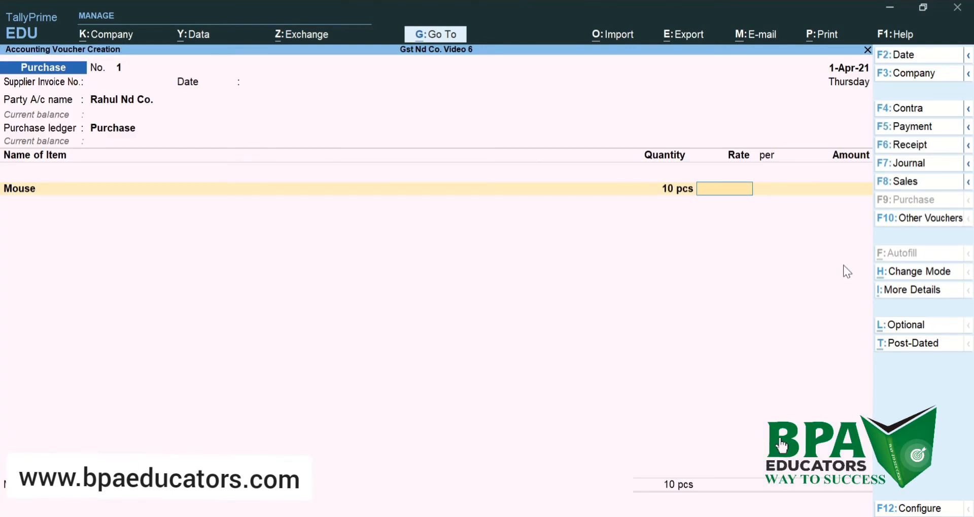
pyautogui.write('1500')
pyautogui.press('Return')
pyautogui.press('Return')
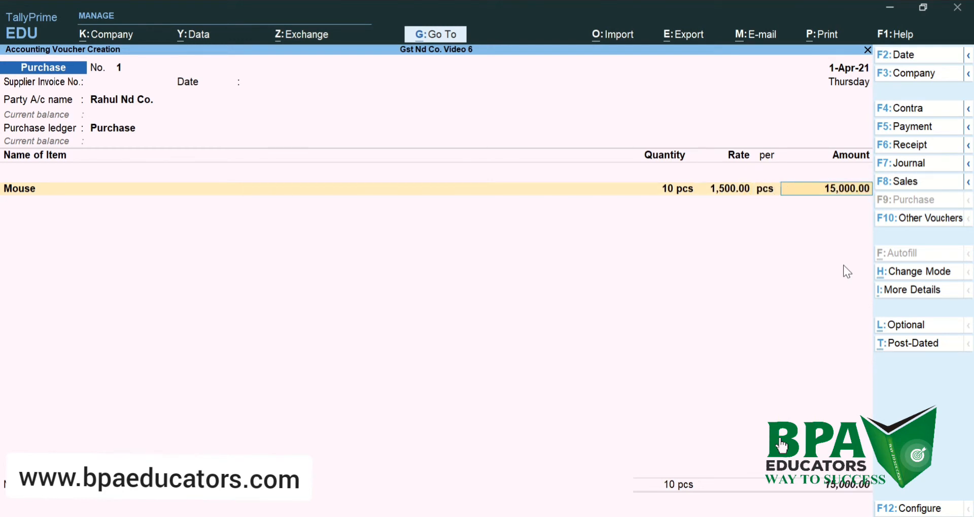
pyautogui.press('Return')
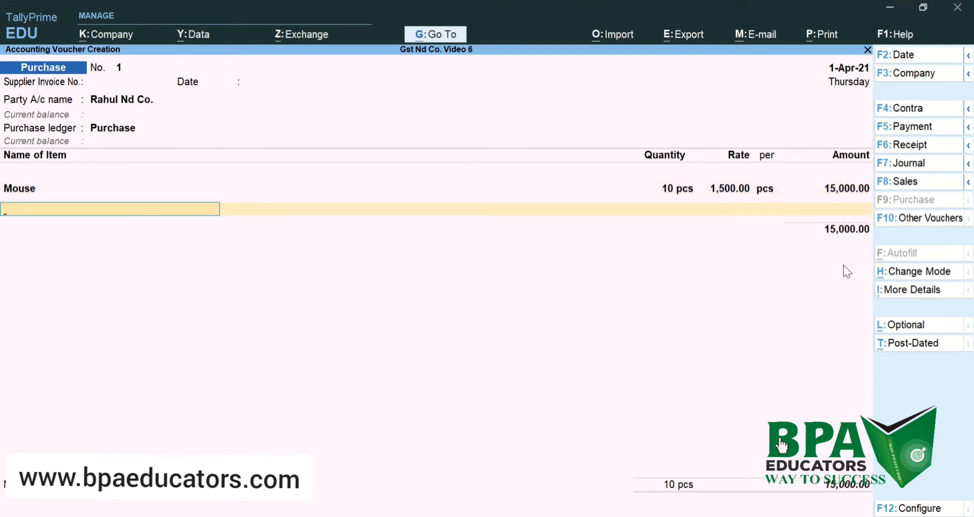
pyautogui.press('Return')
# - Create a ledger named Input Igst from the purchase voucher and place it under Duties & Taxes
pyautogui.hotkey('alt', 'c')
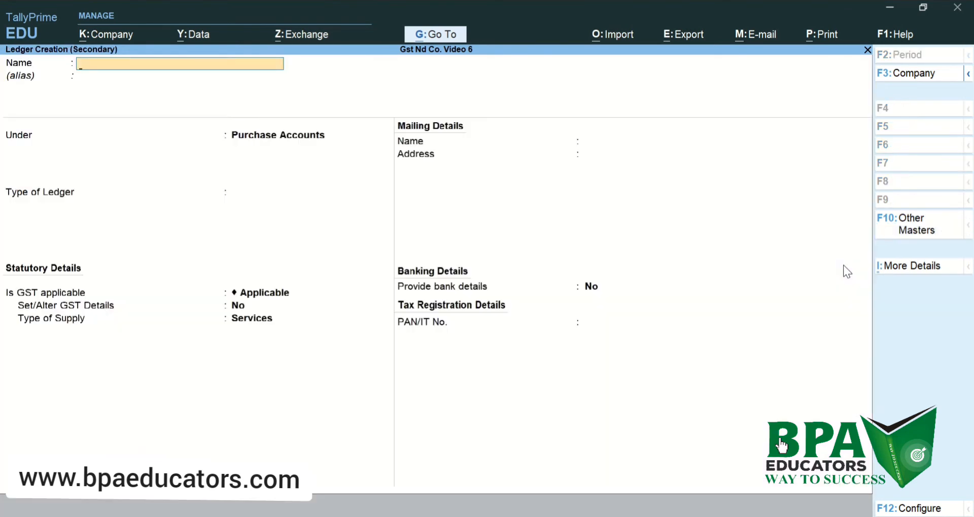
pyautogui.write('Input igs')
pyautogui.press('Return')
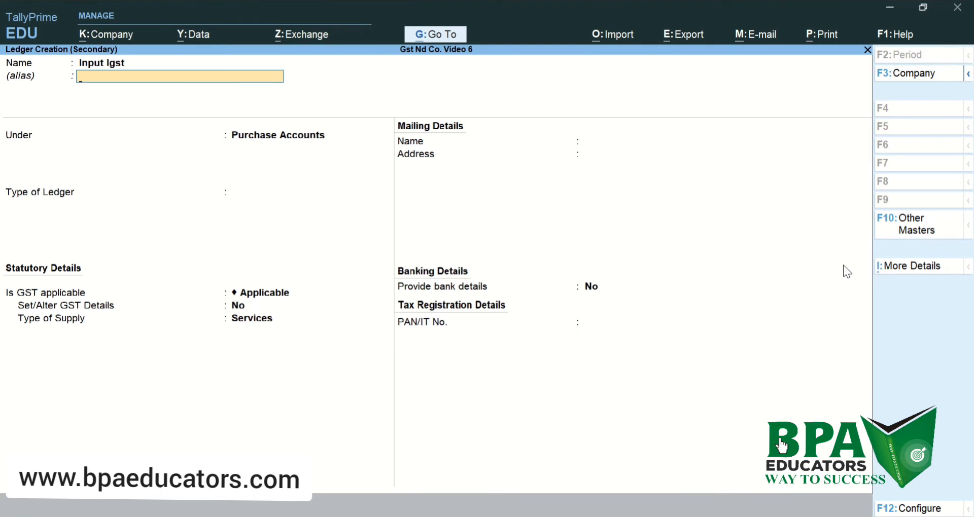
pyautogui.press('Return')
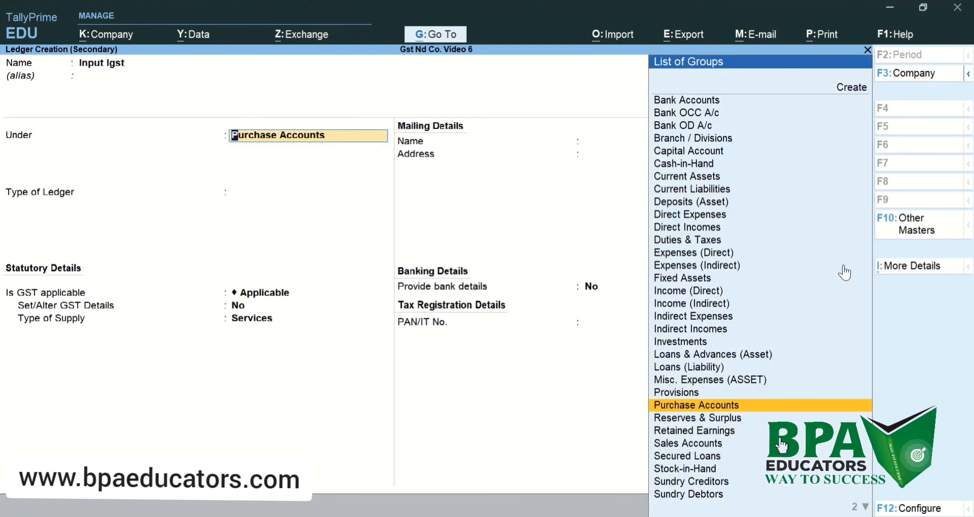
pyautogui.write('Du')
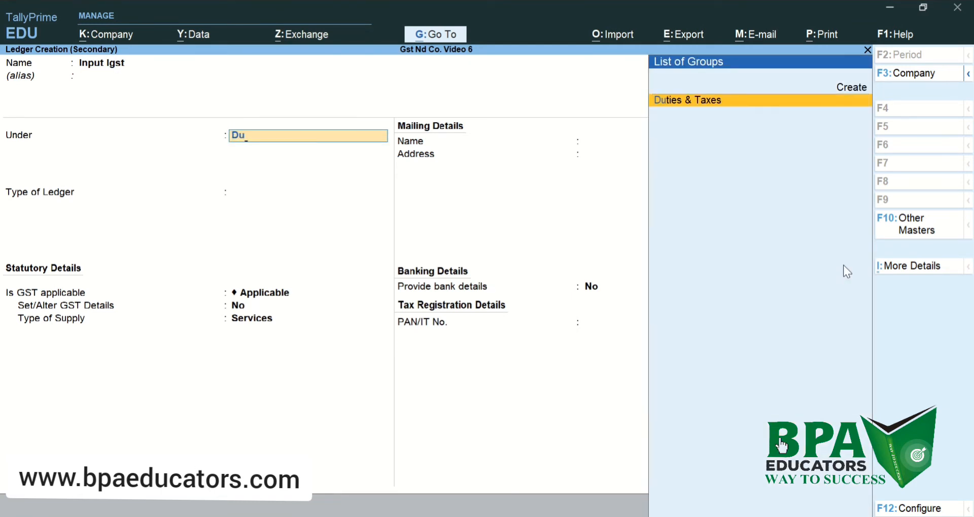
pyautogui.press('Return')
# - Set the Input Igst ledger's duty type to GST, tax type to Integrated Tax and rounding method to Not Applicable, and save it
pyautogui.press('Up')
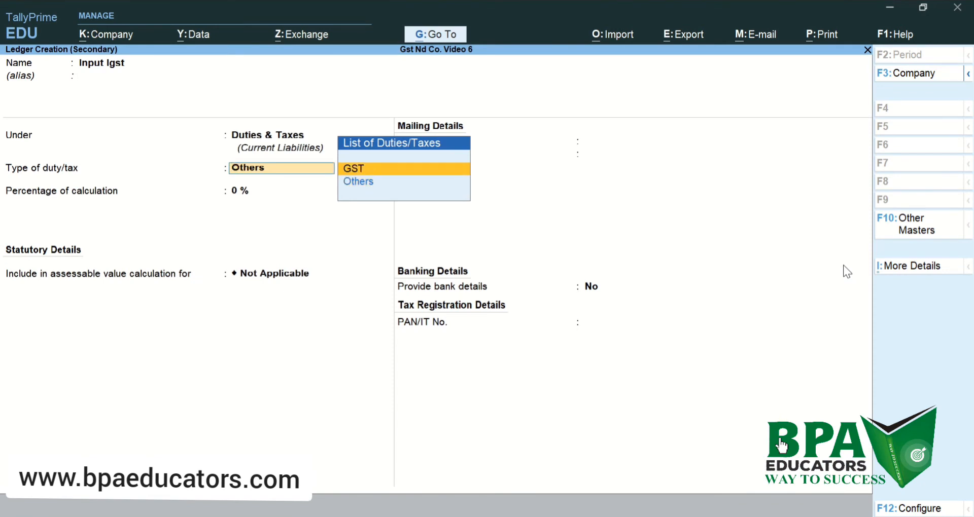
pyautogui.press('Return')
pyautogui.press('Down')
pyautogui.press('Down')
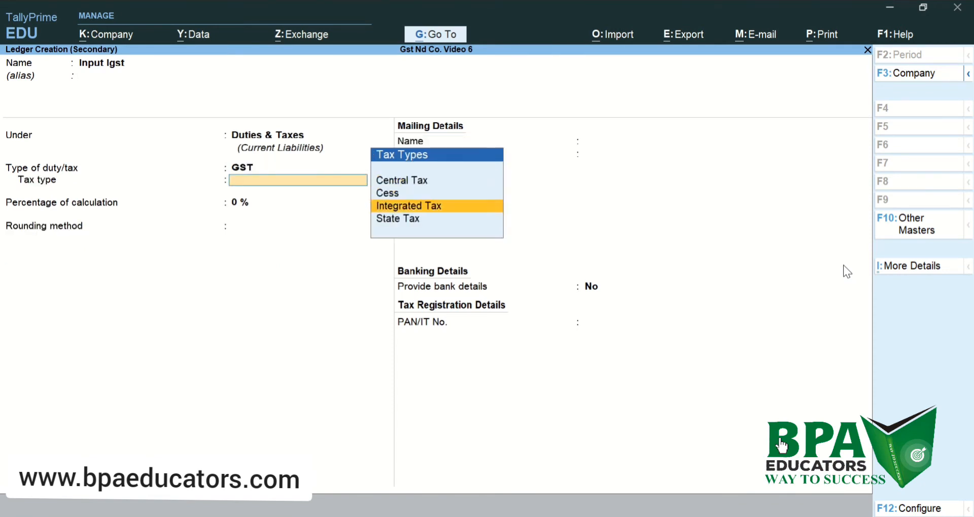
pyautogui.press('Return')
pyautogui.press('Return')
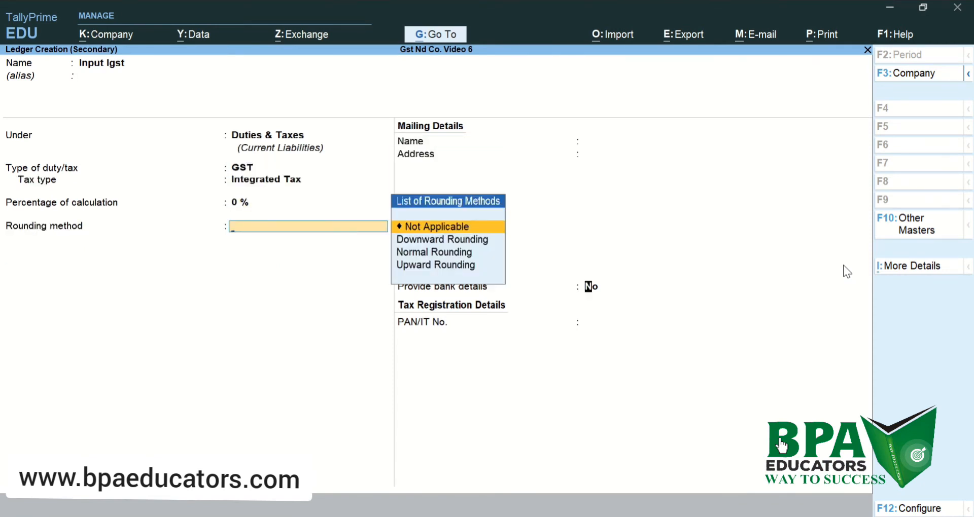
pyautogui.press('Return')
pyautogui.press('Return')
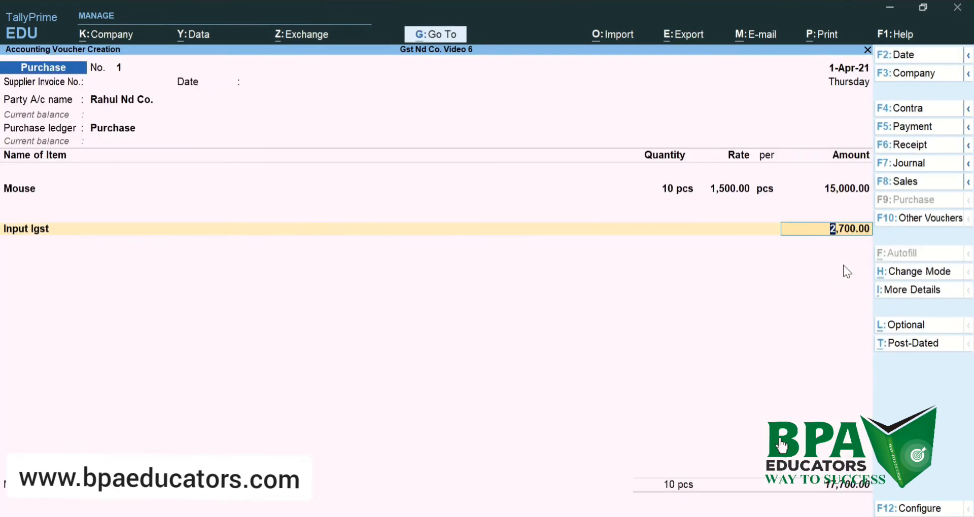
# - Accept the calculated Input Igst amount, save the purchase voucher without narration, and leave voucher creation
pyautogui.press('Return')
pyautogui.press('Return')
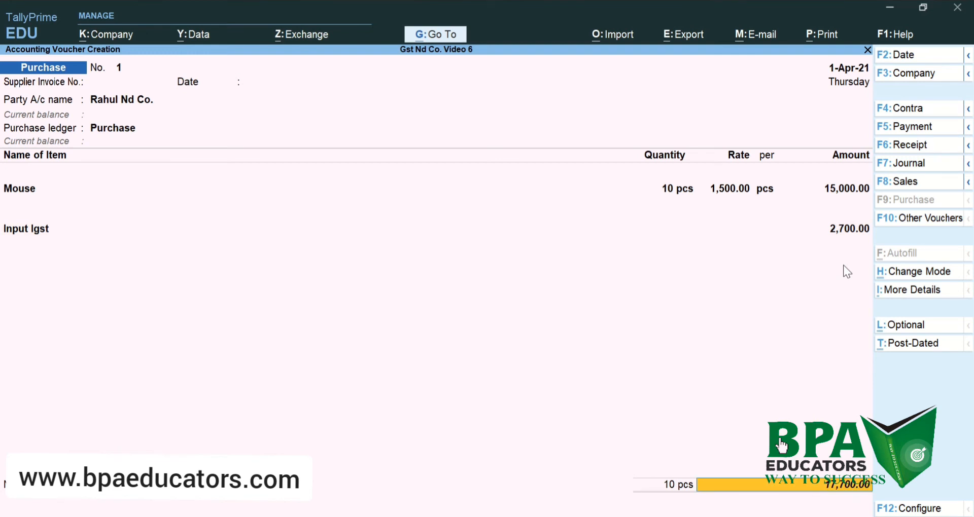
pyautogui.press('Return')
pyautogui.press('Return')
pyautogui.press('Return')
pyautogui.press('Return')
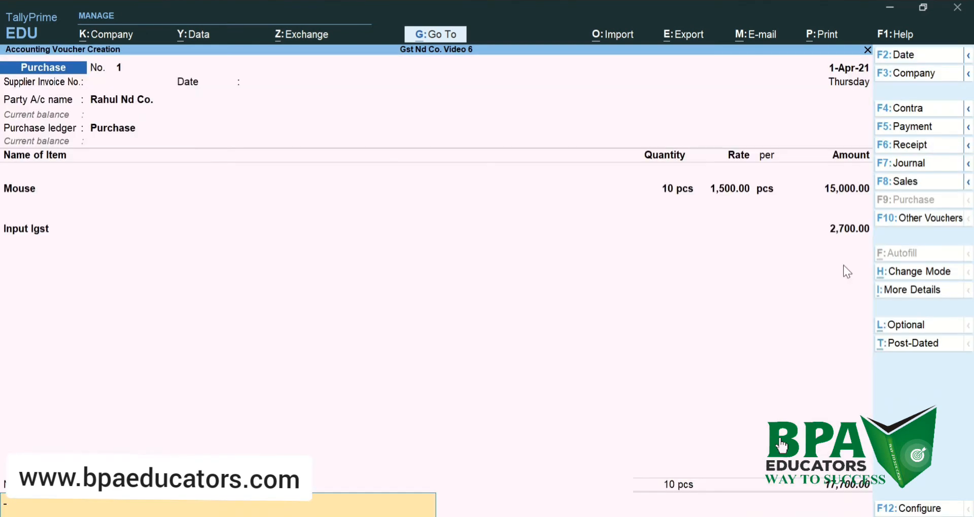
pyautogui.press('Return')
pyautogui.press('Return')
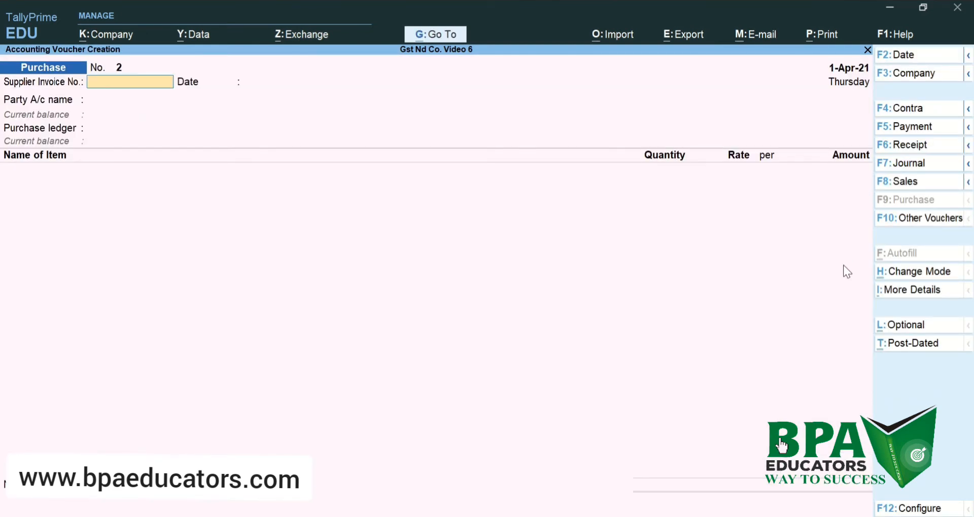
pyautogui.press('Escape')
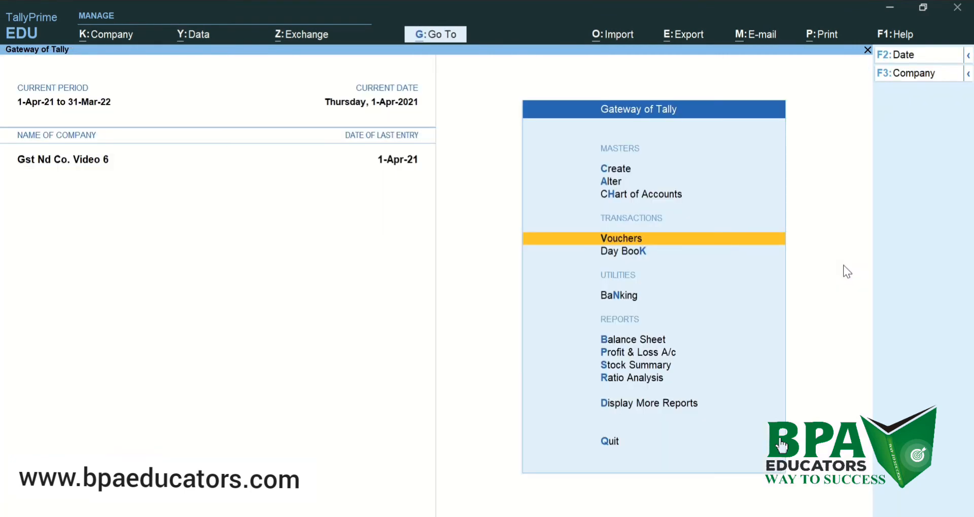
# - Review the GSTR-1 report for the sale and the GSTR-2 report for the purchase
pyautogui.press('d')
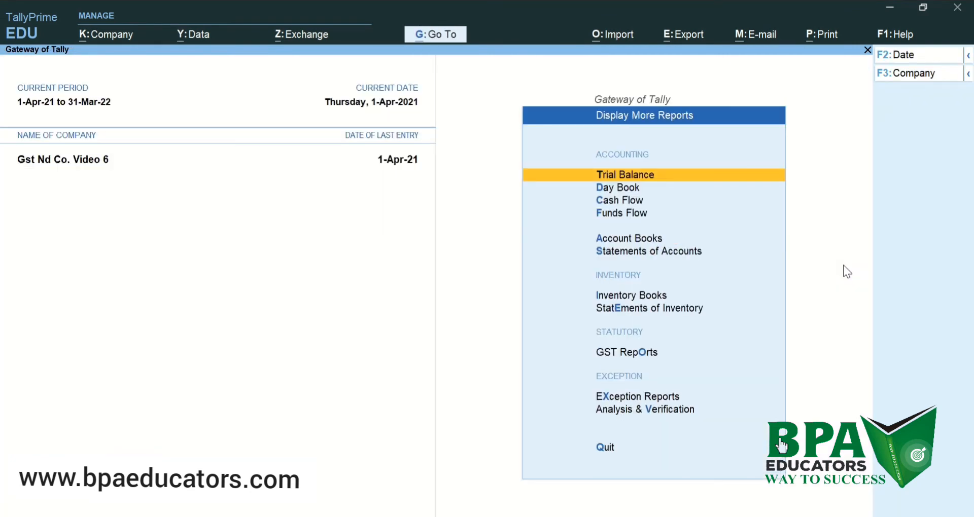
pyautogui.press('o')
pyautogui.press('Return')
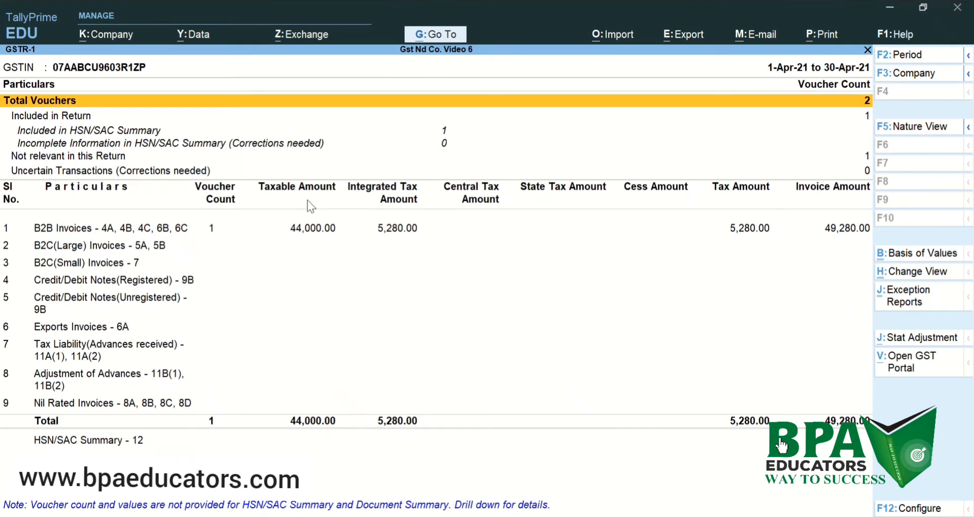
pyautogui.press('Escape')
pyautogui.press('Down')
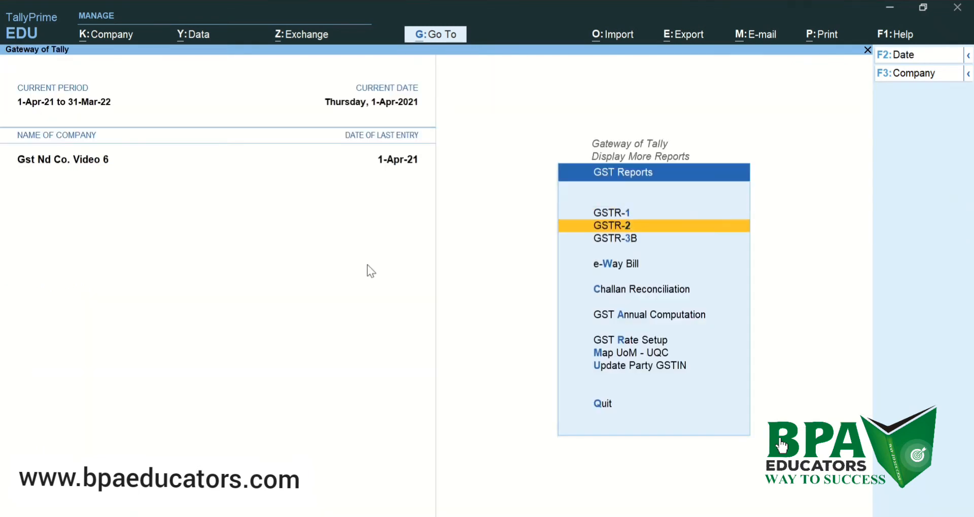
pyautogui.press('Return')
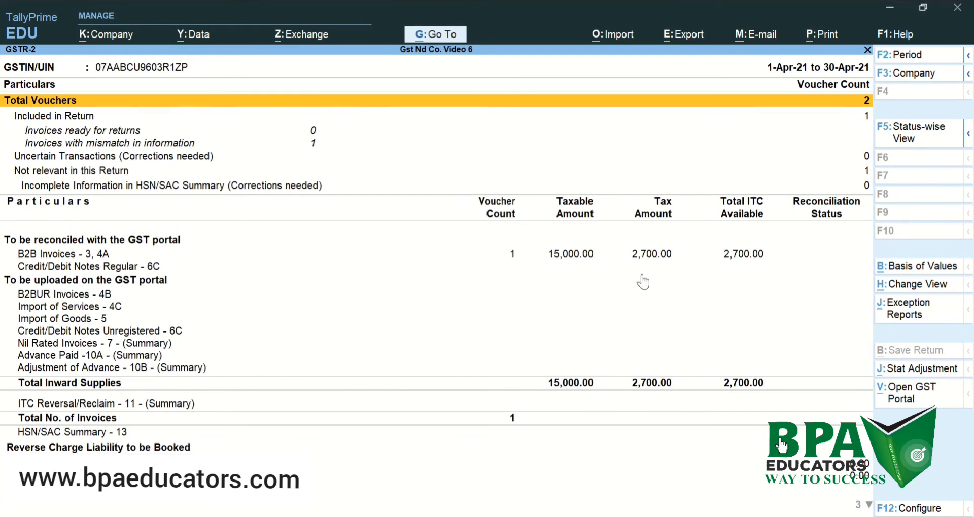
# - Open the GSTR-3B report and configure it to show tax types in separate columns in the Detailed format
pyautogui.press('Escape')
pyautogui.press('Down')
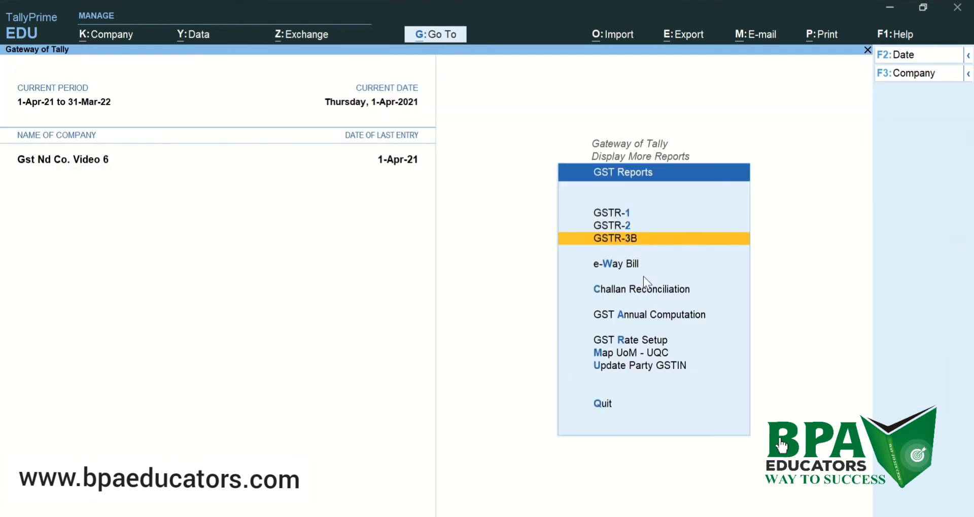
pyautogui.press('Return')
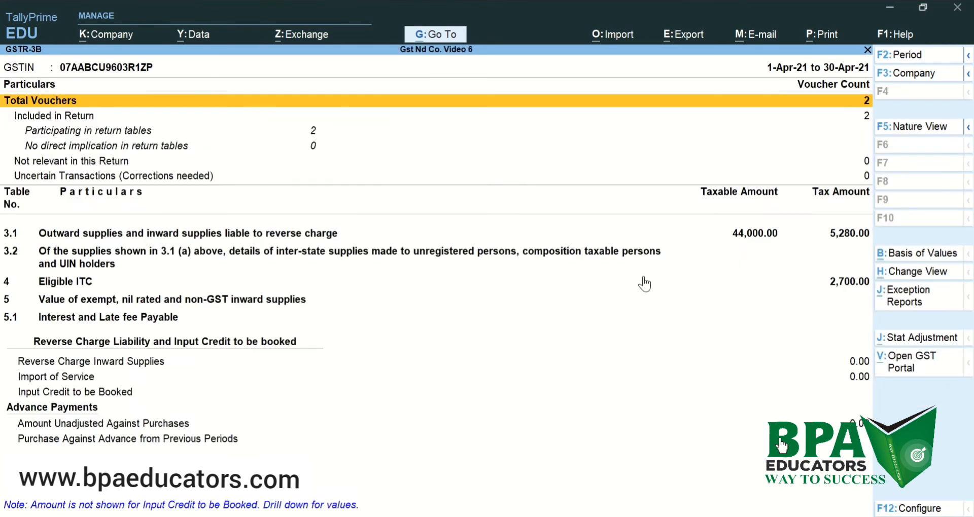
pyautogui.press('F12')
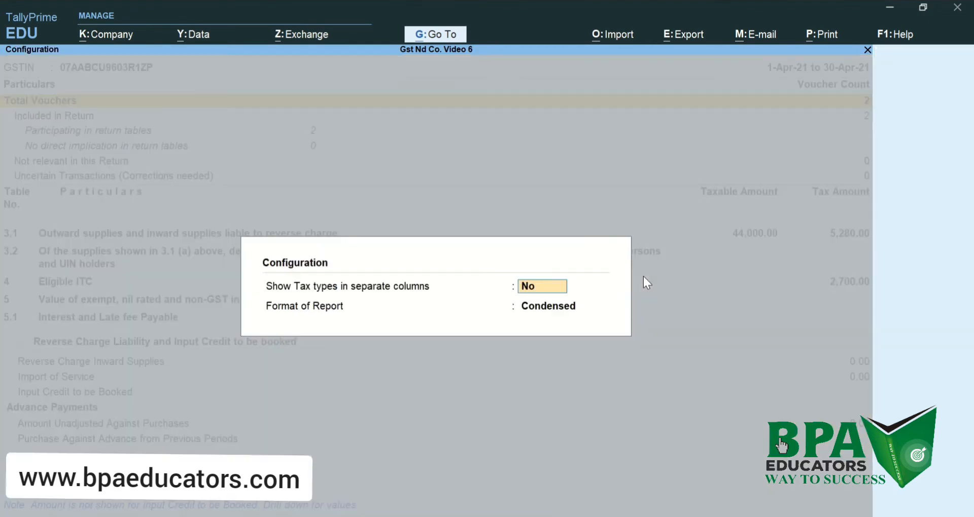
pyautogui.write('y')
pyautogui.press('Return')
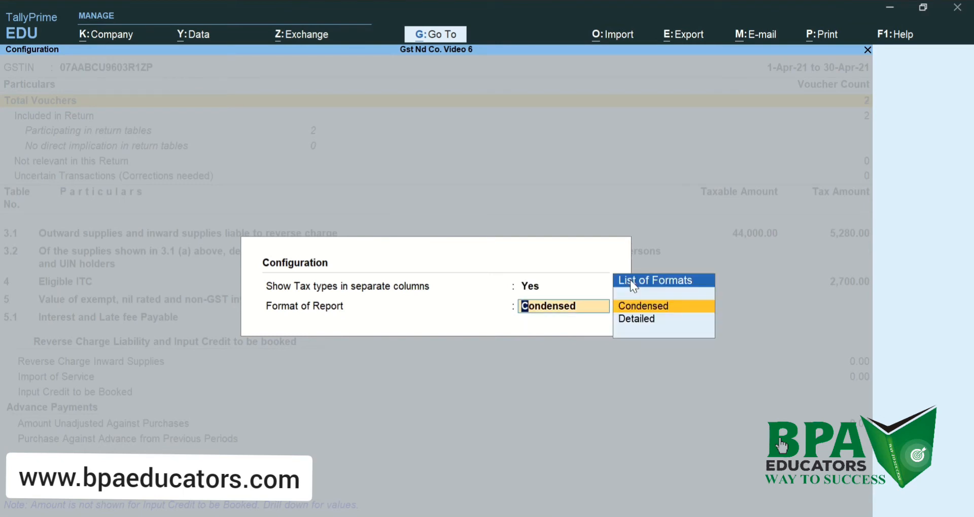
pyautogui.press('Down')
pyautogui.press('Return')
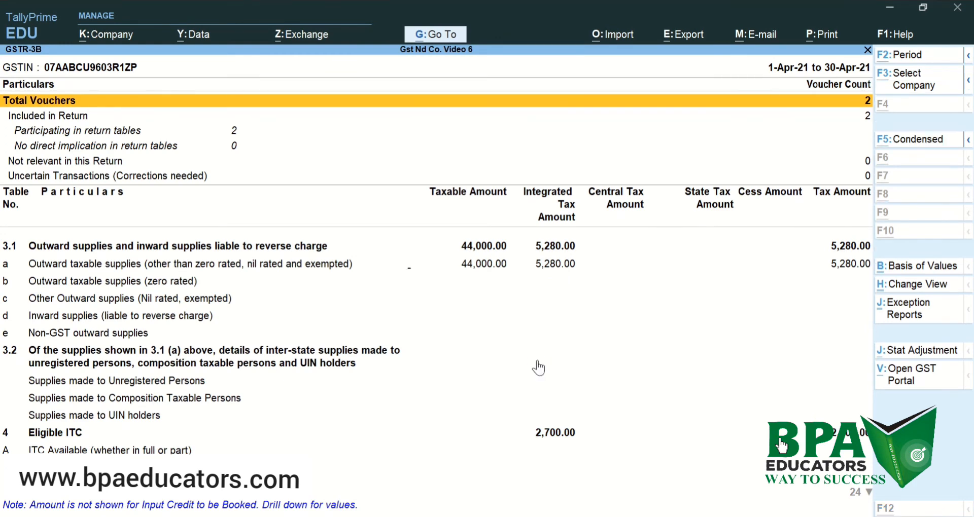
# - Start a GST stat adjustment journal from GSTR-3B with Decrease of Tax Liability as its nature and Adjustment Against Credit as additional details
pyautogui.hotkey('alt', 'j')
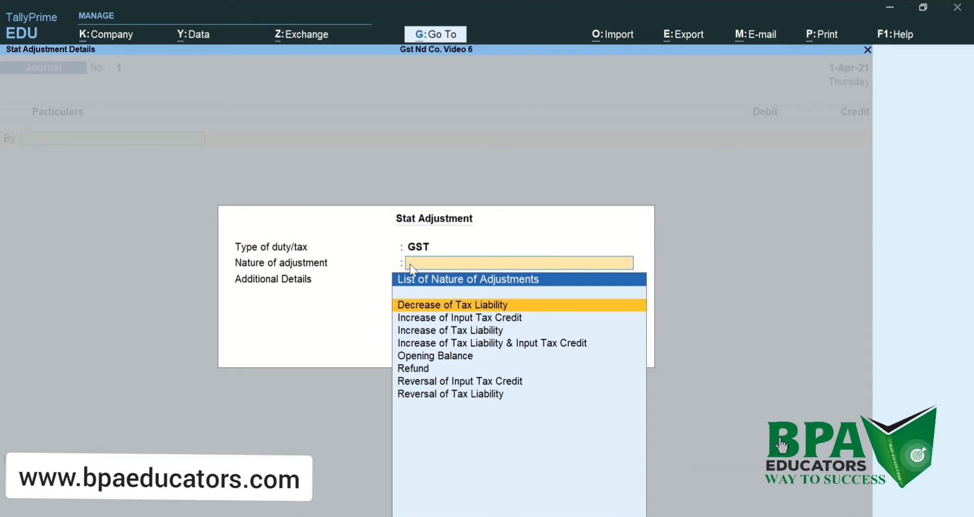
pyautogui.press('Return')
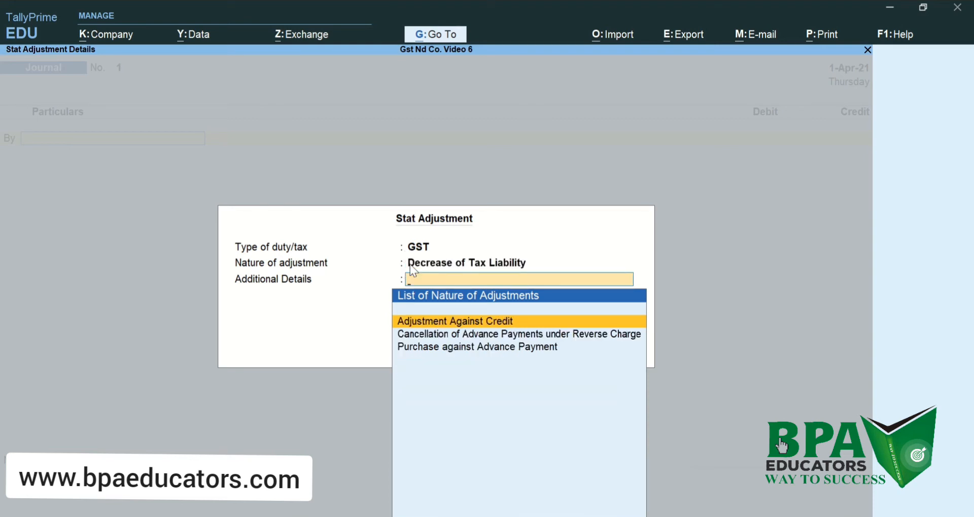
pyautogui.press('Return')
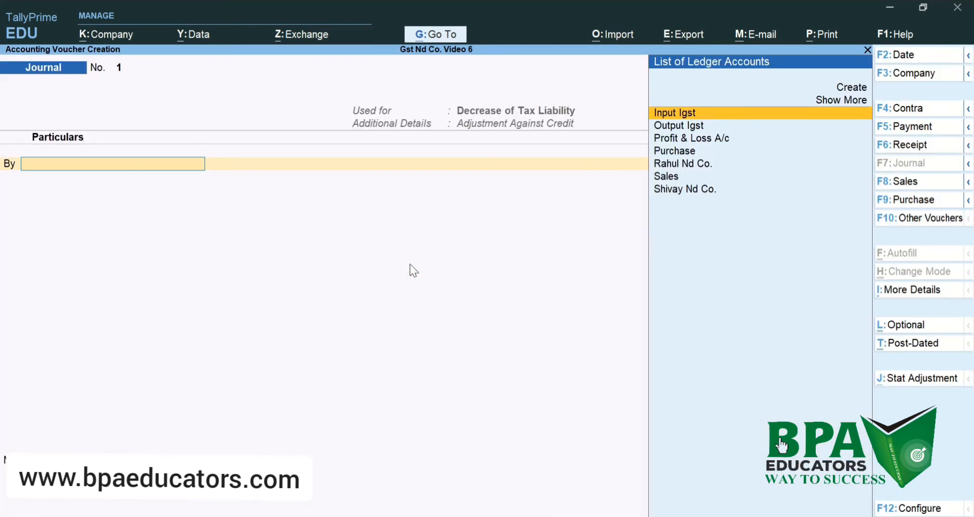
# - Debit Output Igst with 2700 in the adjustment journal
pyautogui.press('Down')
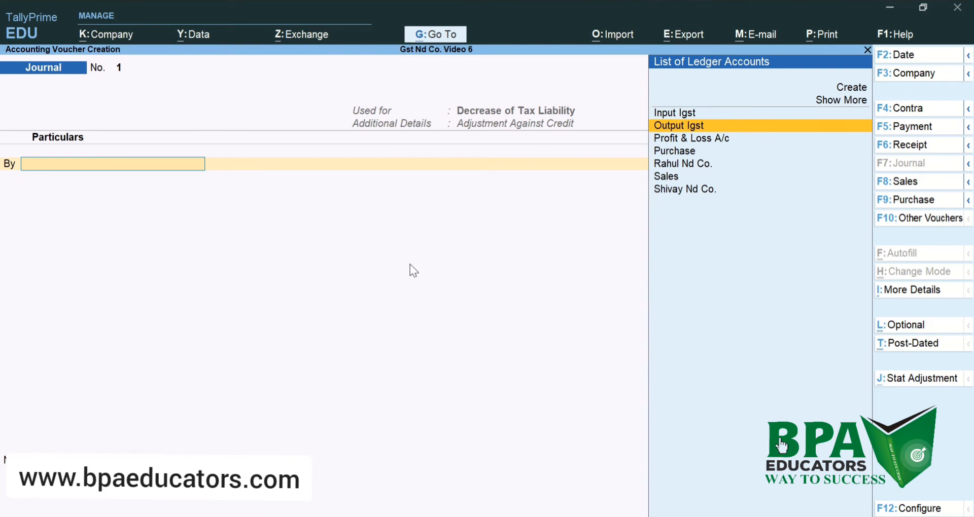
pyautogui.press('Return')
pyautogui.press('Return')
pyautogui.press('Return')
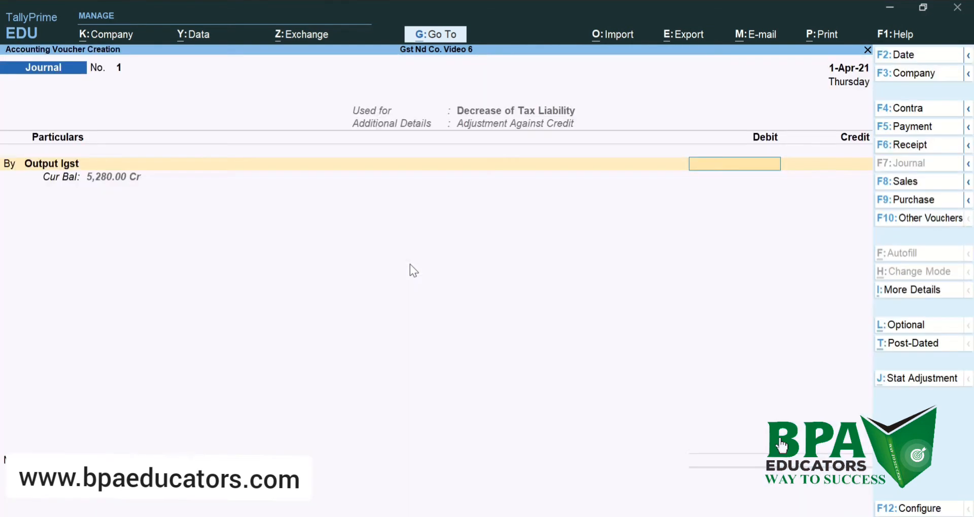
pyautogui.write('2700')
pyautogui.press('Return')
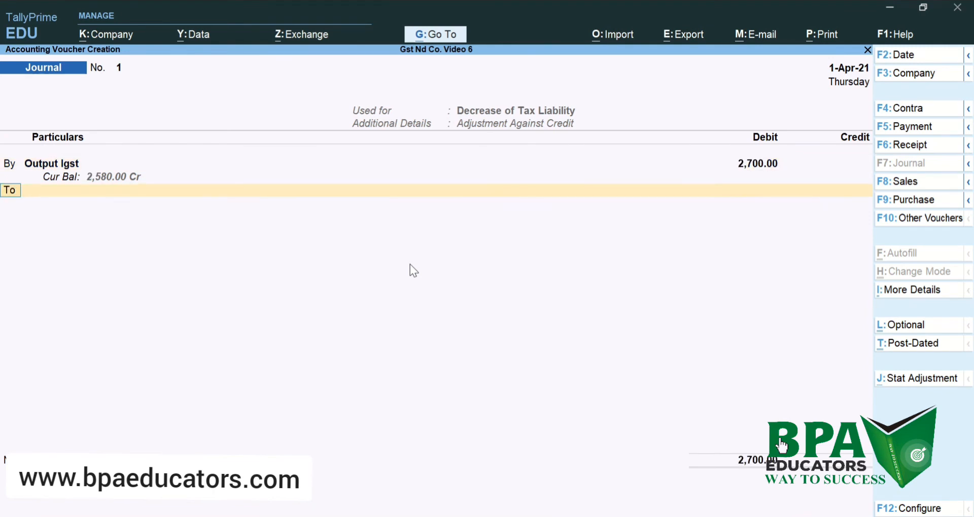
# - Credit Input Igst with 2,700 and save the journal voucher without narration
pyautogui.press('Return')
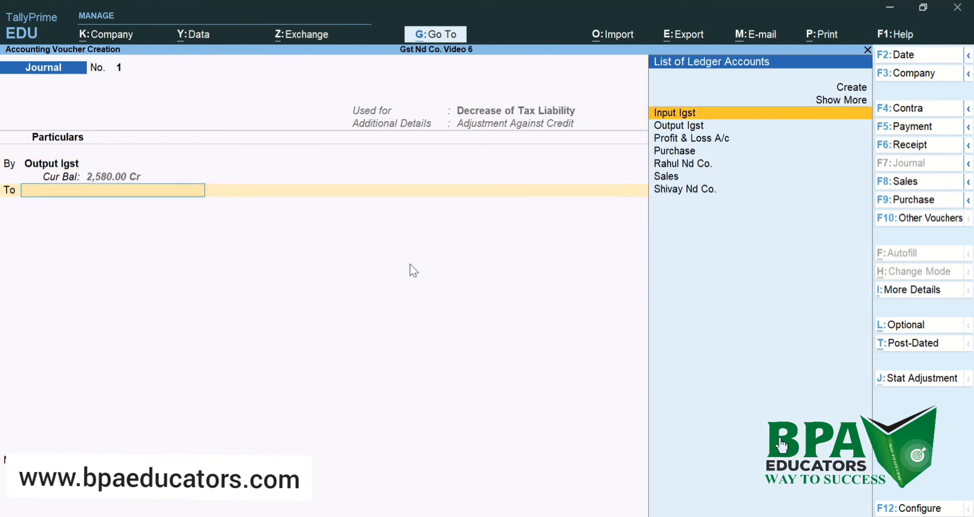
pyautogui.press('Return')
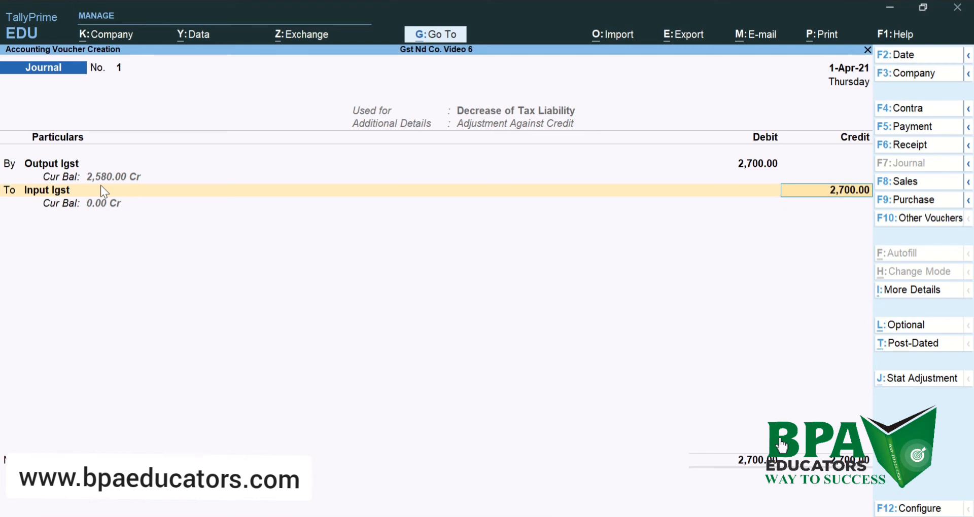
pyautogui.press('Return')
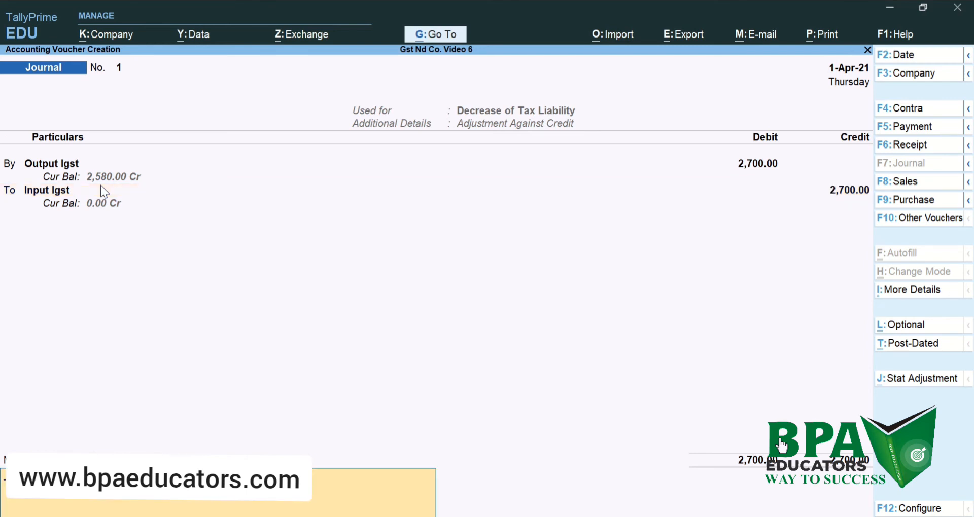
pyautogui.press('Return')
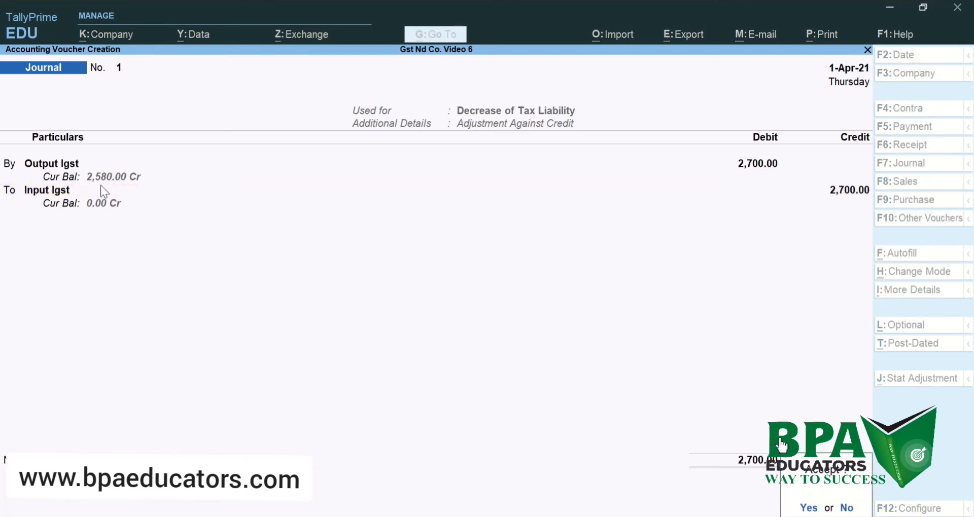
pyautogui.press('Return')
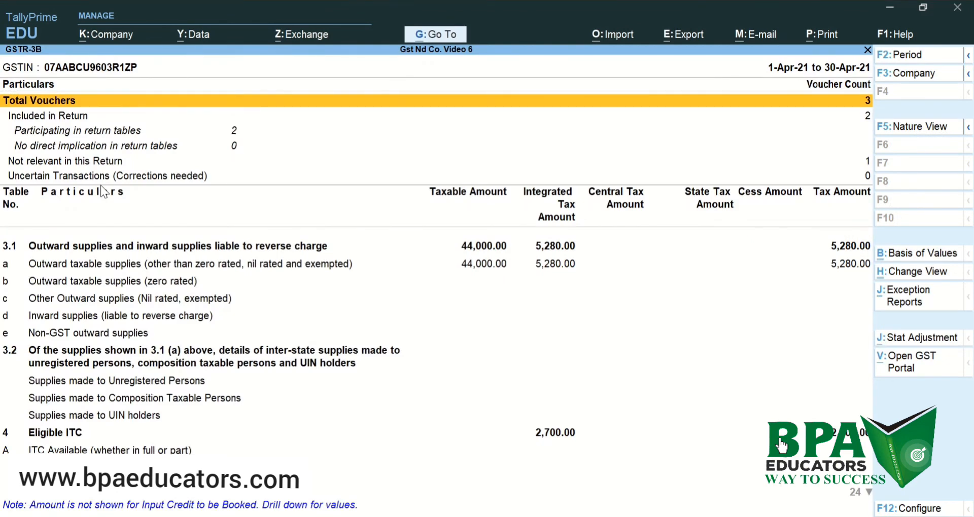
# - Leave the GST reports and open a new payment voucher
pyautogui.press('Escape')
pyautogui.press('Escape')
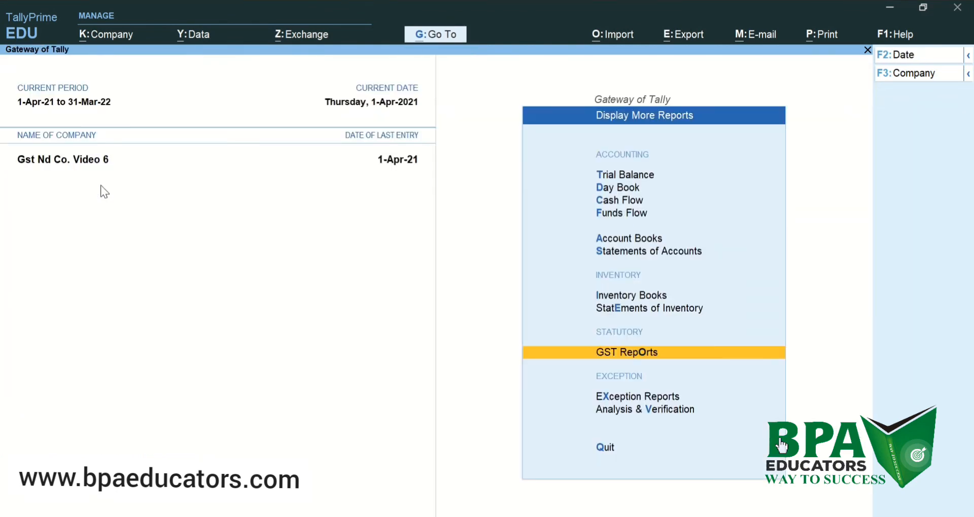
pyautogui.press('Escape')
pyautogui.press('v')
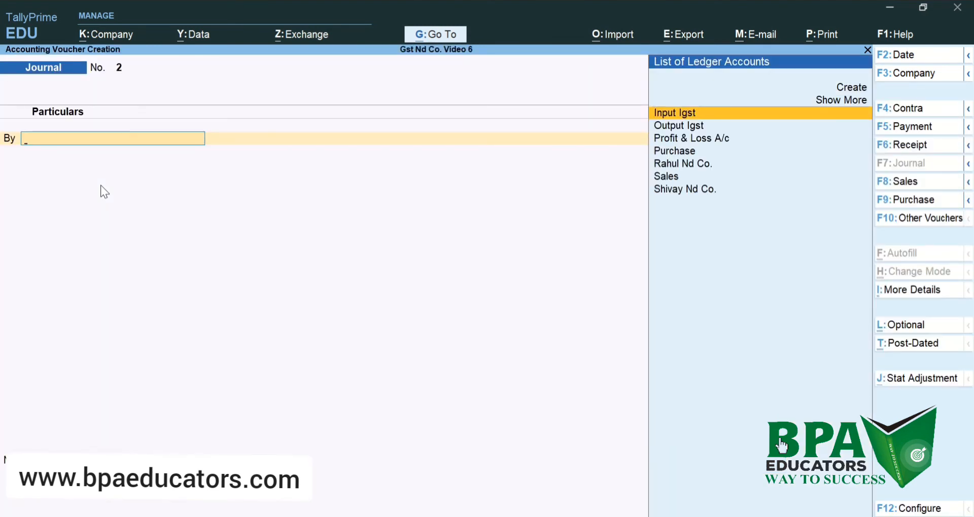
pyautogui.press('F5')
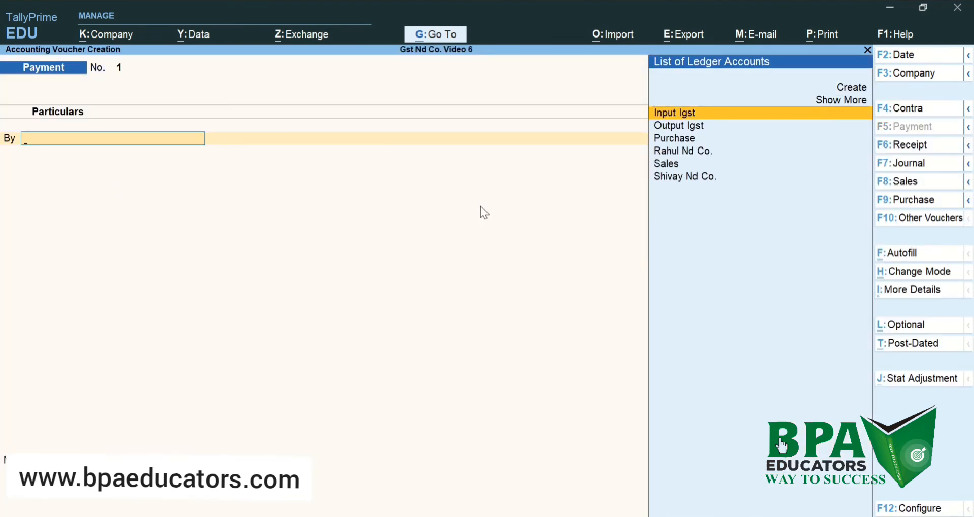
# - Autofill the payment voucher as a GST Stat Payment of Regular type for 1-Mar-21 to 31-Mar-21
pyautogui.hotkey('ctrl', 'f')
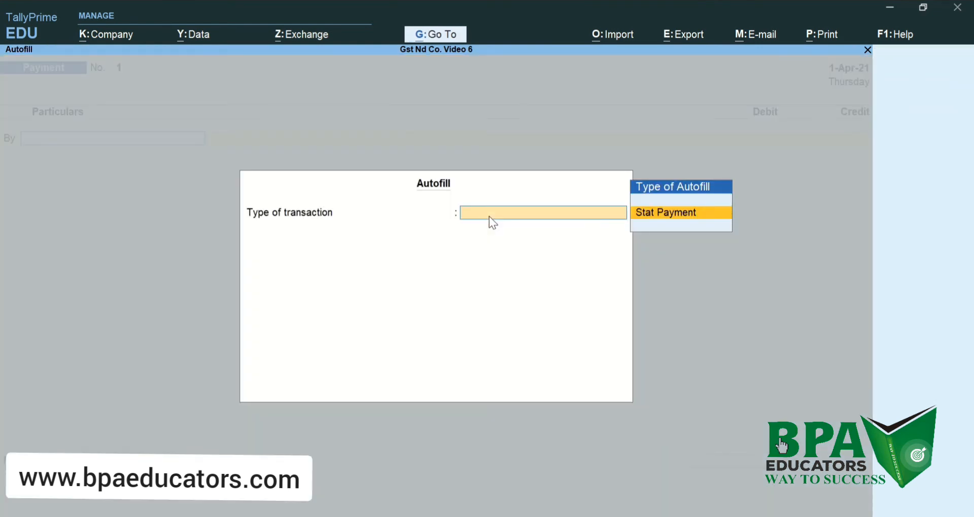
pyautogui.press('Return')
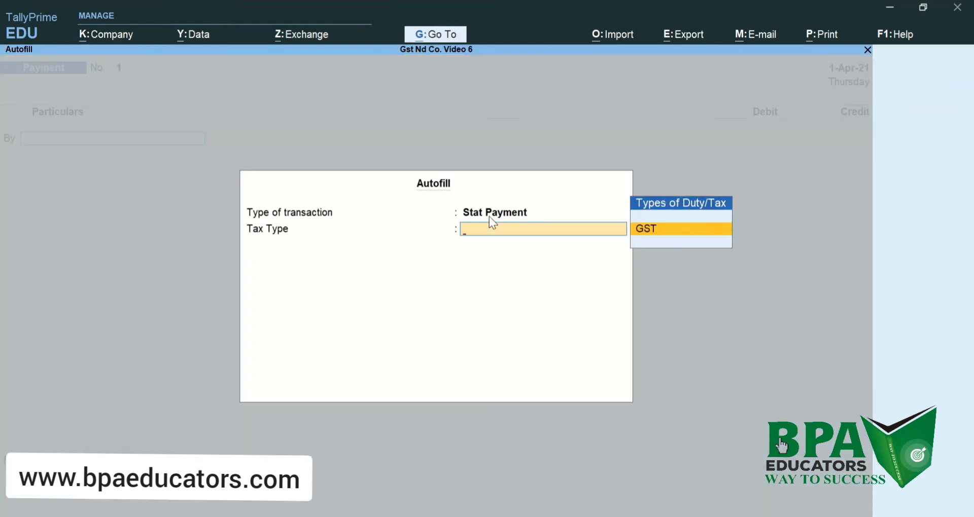
pyautogui.press('Return')
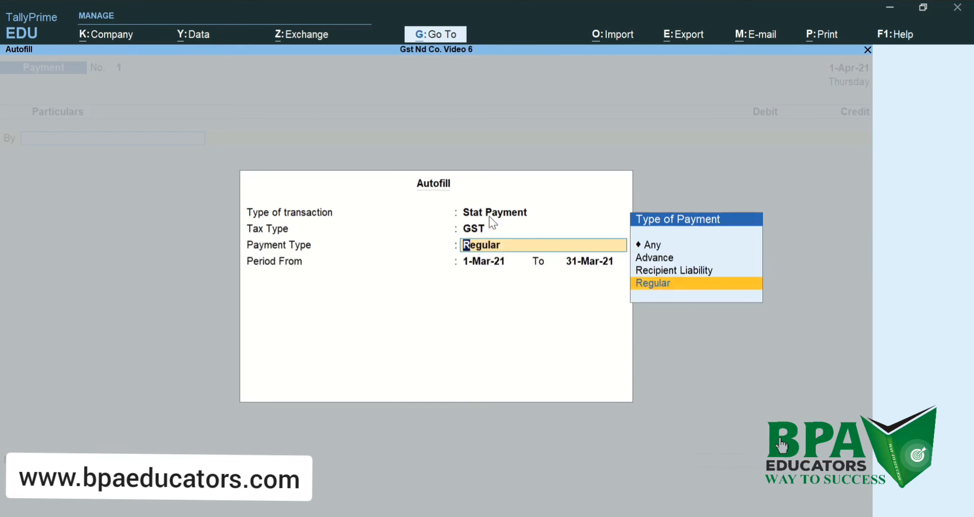
pyautogui.press('Return')
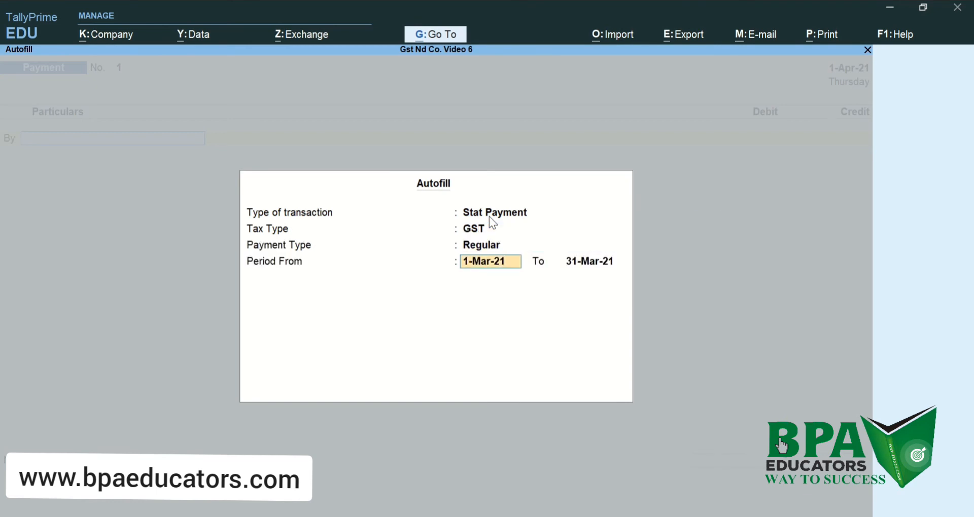
pyautogui.press('Return')
pyautogui.press('Return')
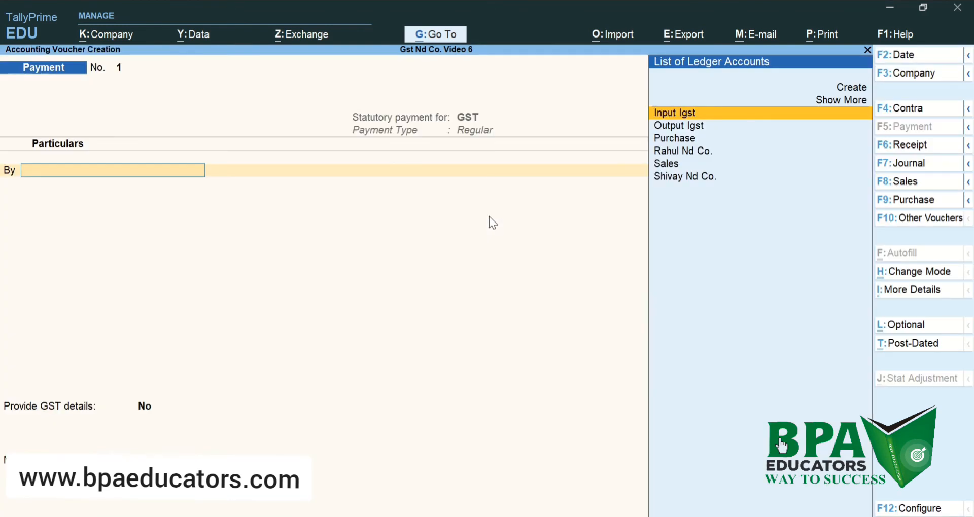
# - Debit Output Igst with 2580 and credit Cash with the same amount in the payment voucher
pyautogui.press('Down')
pyautogui.press('Return')
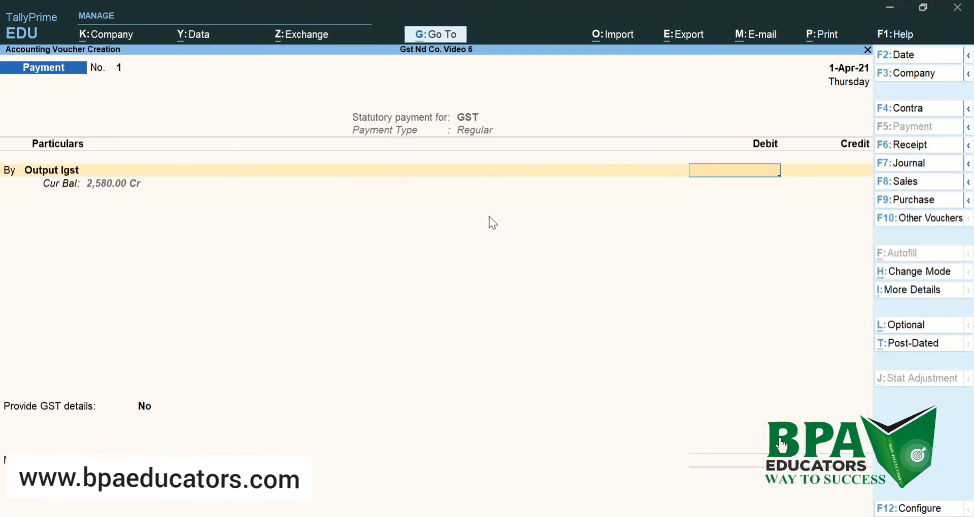
pyautogui.write('2580')
pyautogui.press('Return')
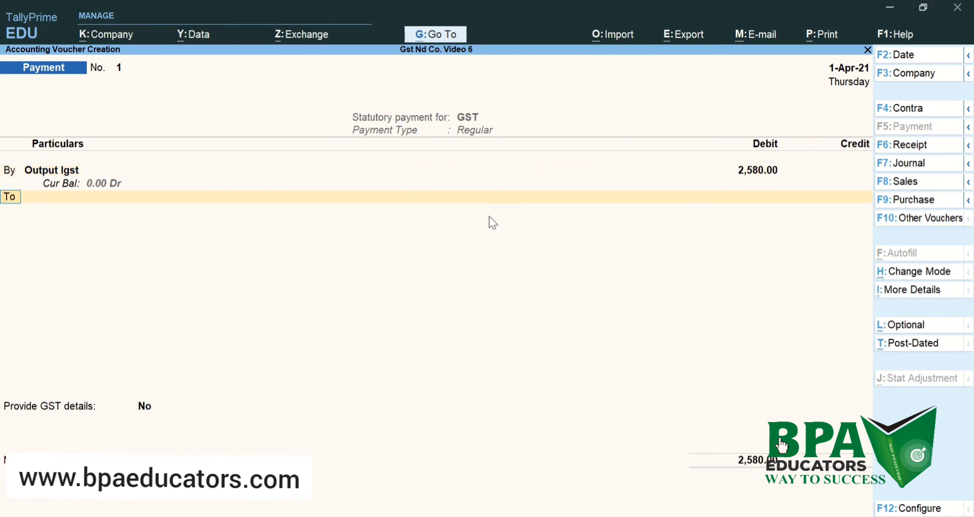
pyautogui.press('Return')
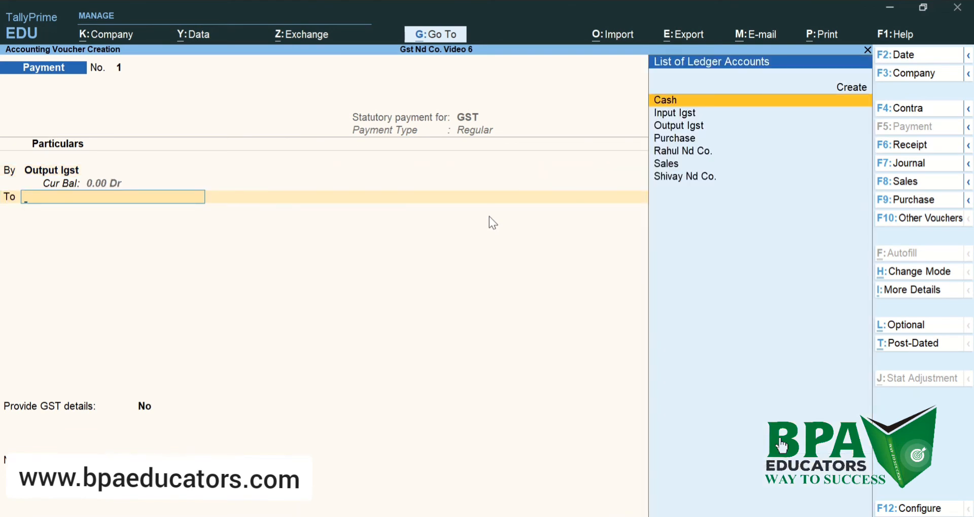
pyautogui.press('Return')
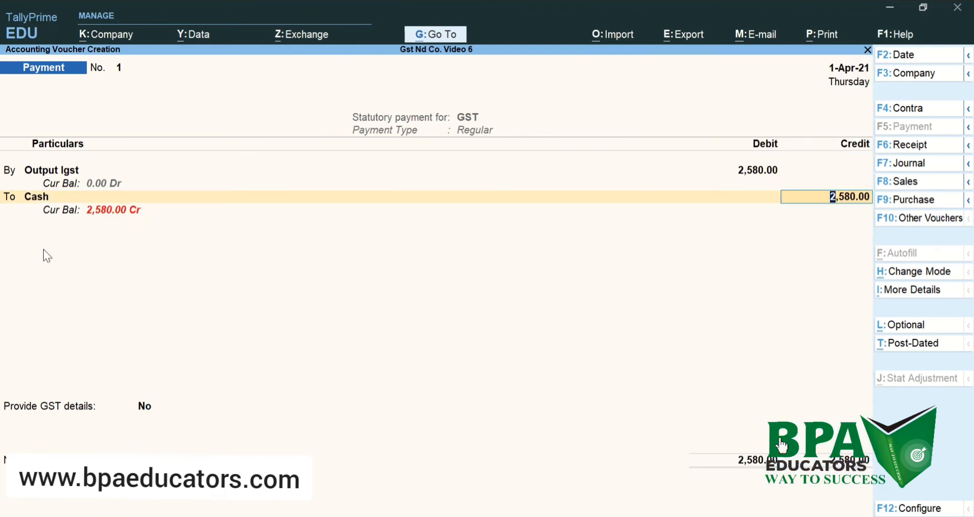
# - Alter the Cash ledger from within the voucher to give it an opening balance of 50,000 Dr
pyautogui.press('BackSpace')
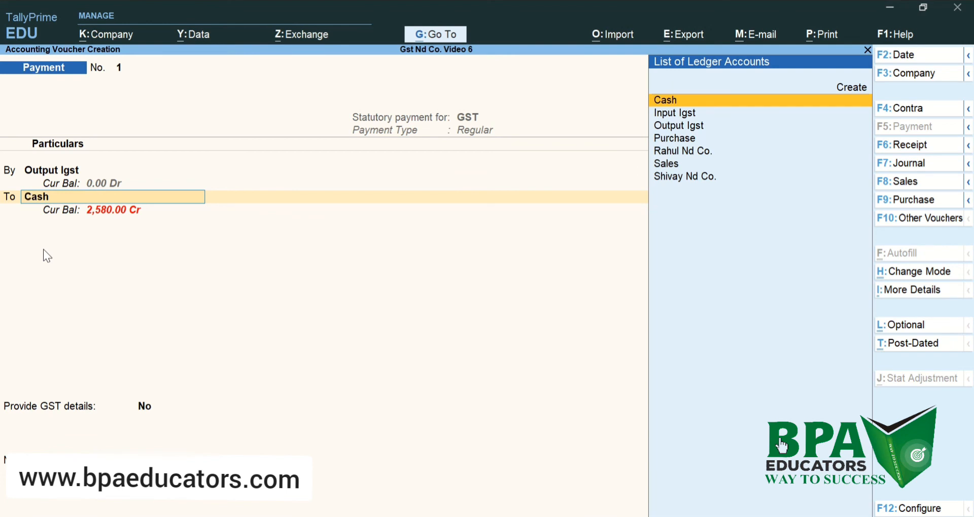
pyautogui.hotkey('ctrl', 'Return')
pyautogui.press('Return')
pyautogui.press('Return')
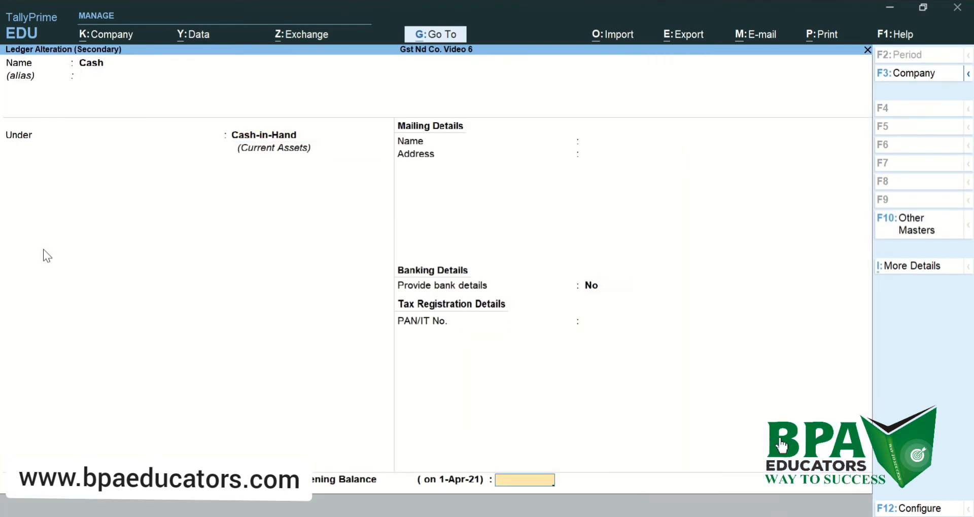
pyautogui.press('Return')
pyautogui.press('Escape')
pyautogui.write('50000')
pyautogui.press('Return')
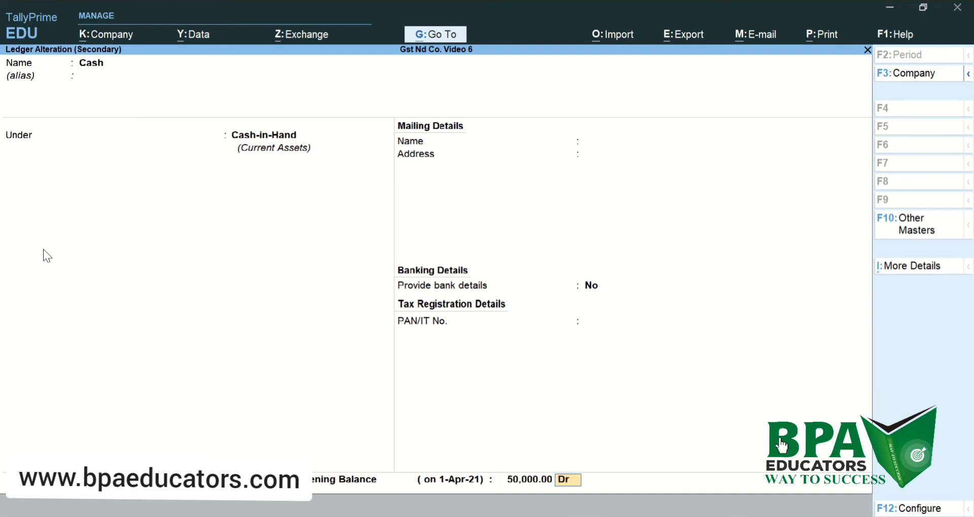
pyautogui.press('Return')
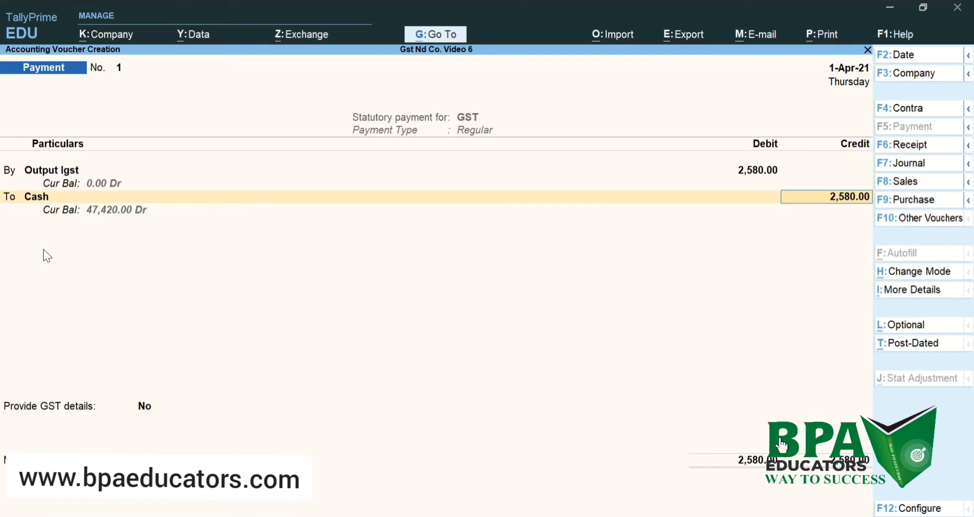
# - Accept the Cash credit of 2,580, keep Provide GST details at No, and save the payment voucher
pyautogui.press('Return')
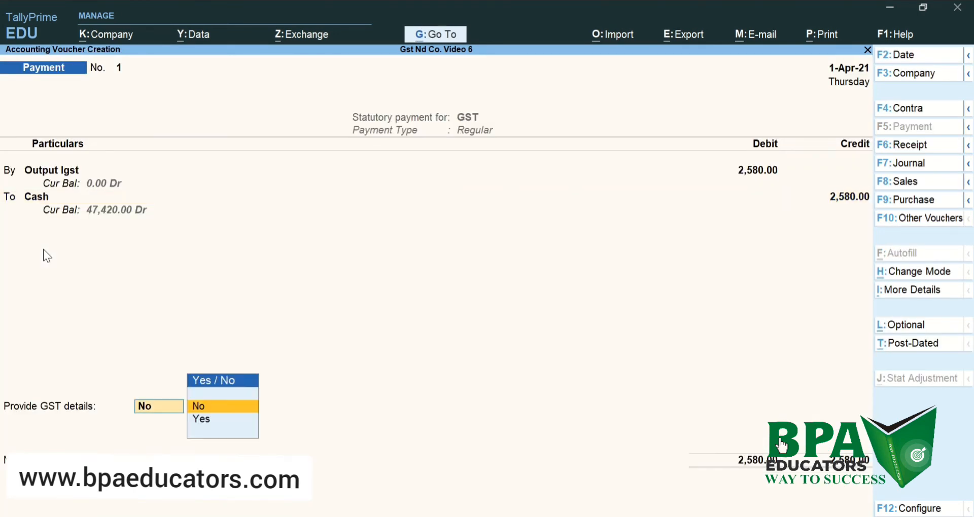
pyautogui.press('Return')
pyautogui.press('Return')
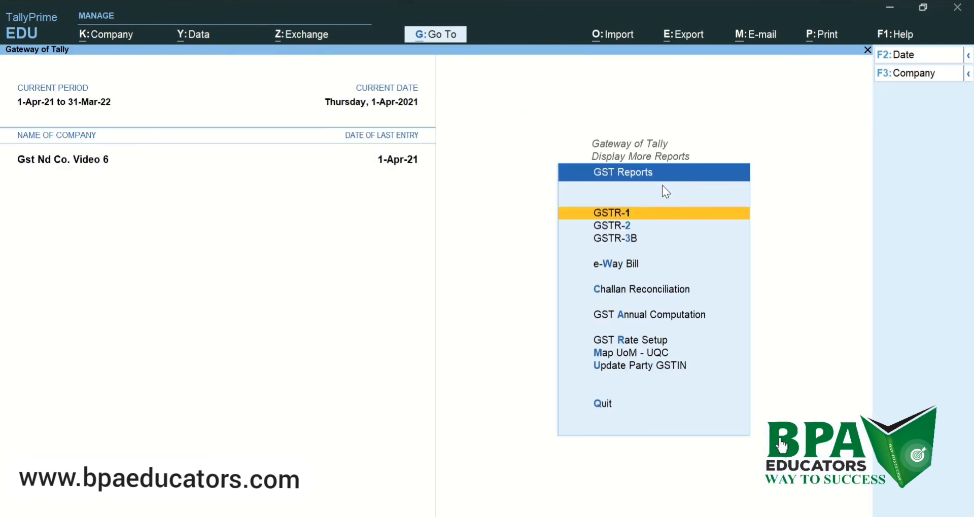
# - View the GSTR-1 return from the GST reports and open the GSTR-3B return
pyautogui.press('Return')
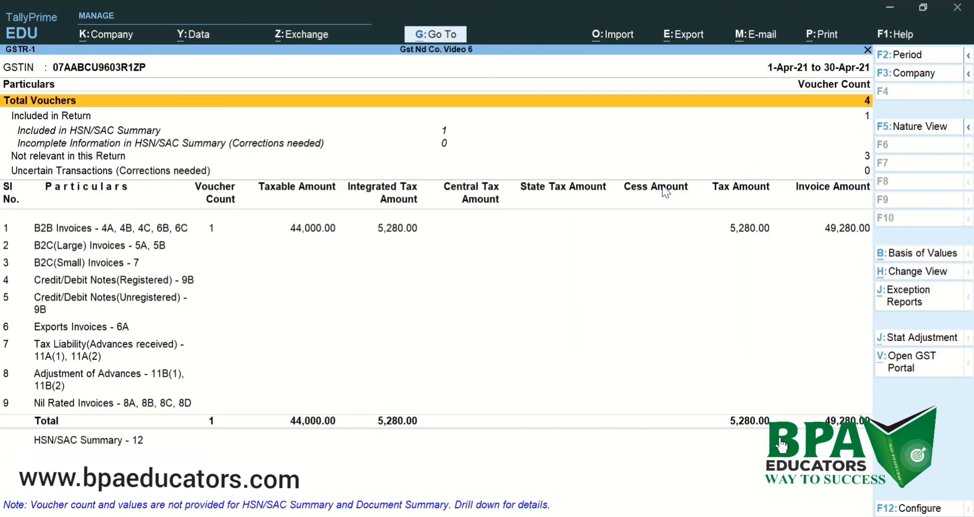
pyautogui.press('Escape')
pyautogui.click(723, 212)
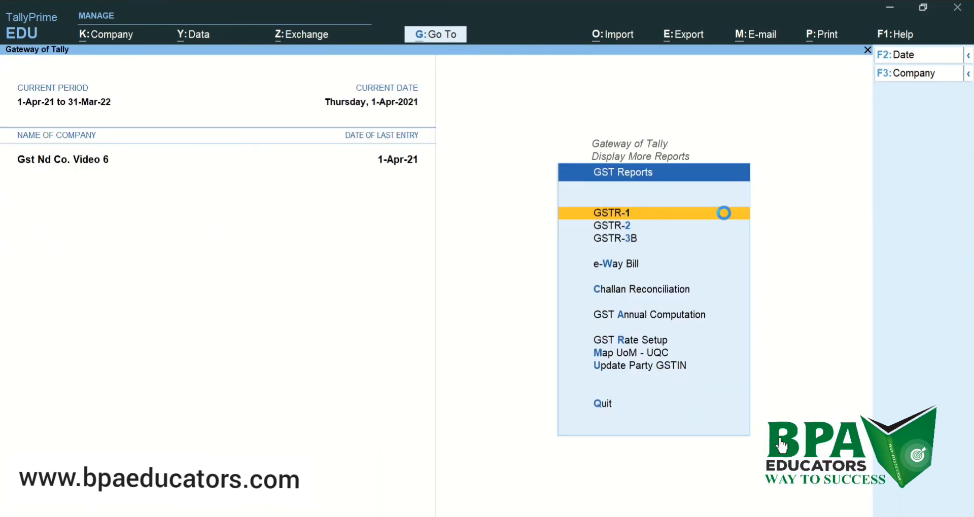
pyautogui.press('Escape')
pyautogui.press('Down')
pyautogui.press('Down')
pyautogui.press('Return')
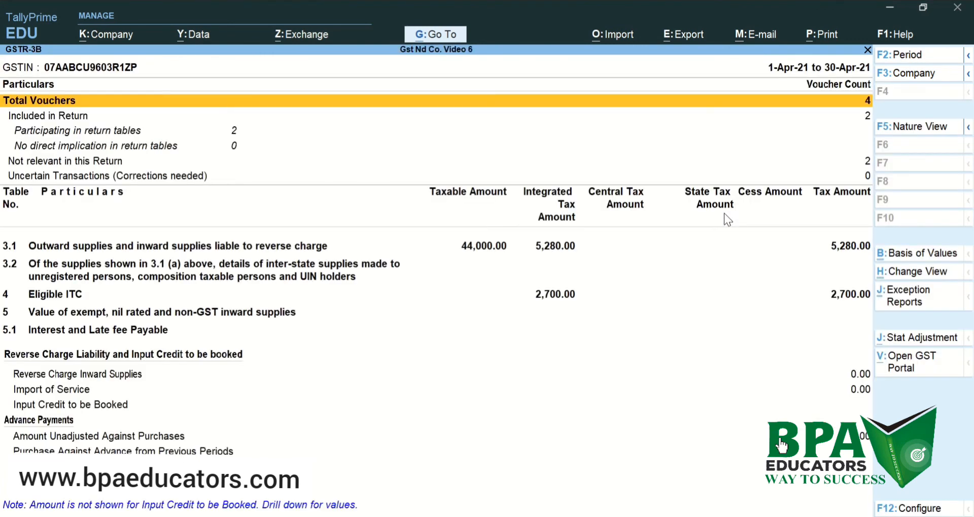